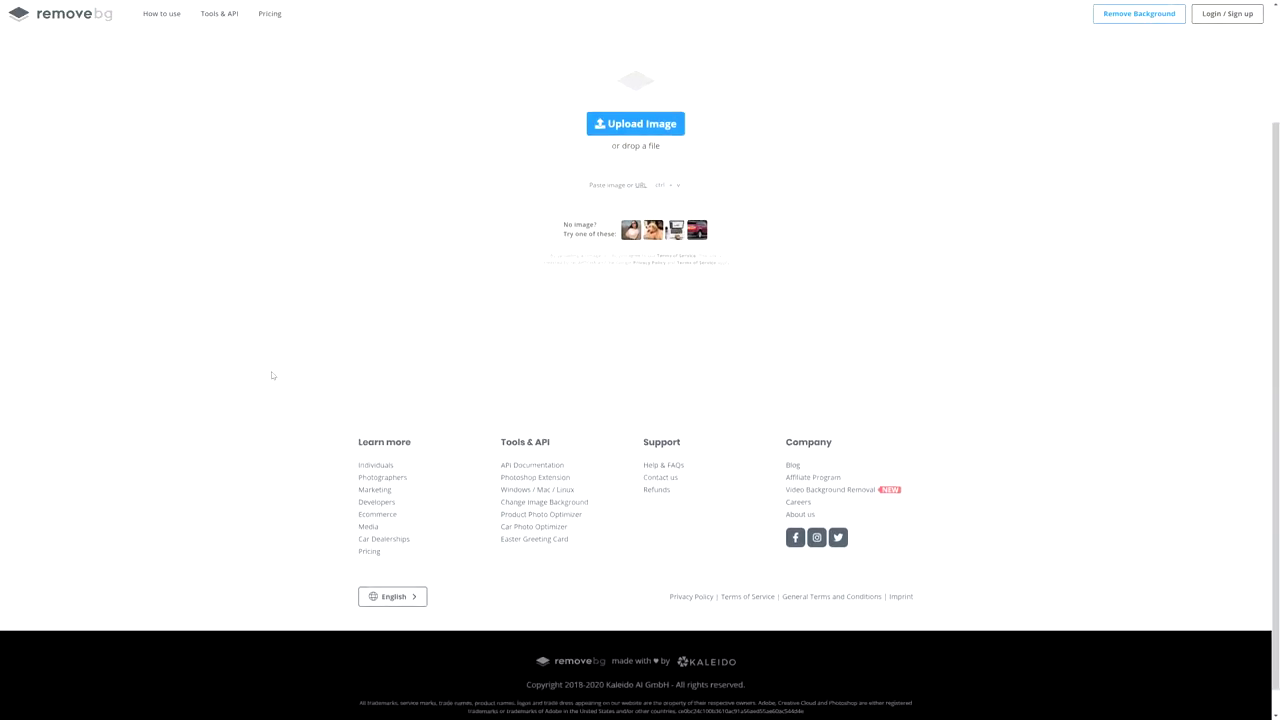
Drop the headphone portrait image from the desktop onto the remove.bg page
scroll(270, 374, up, 2)
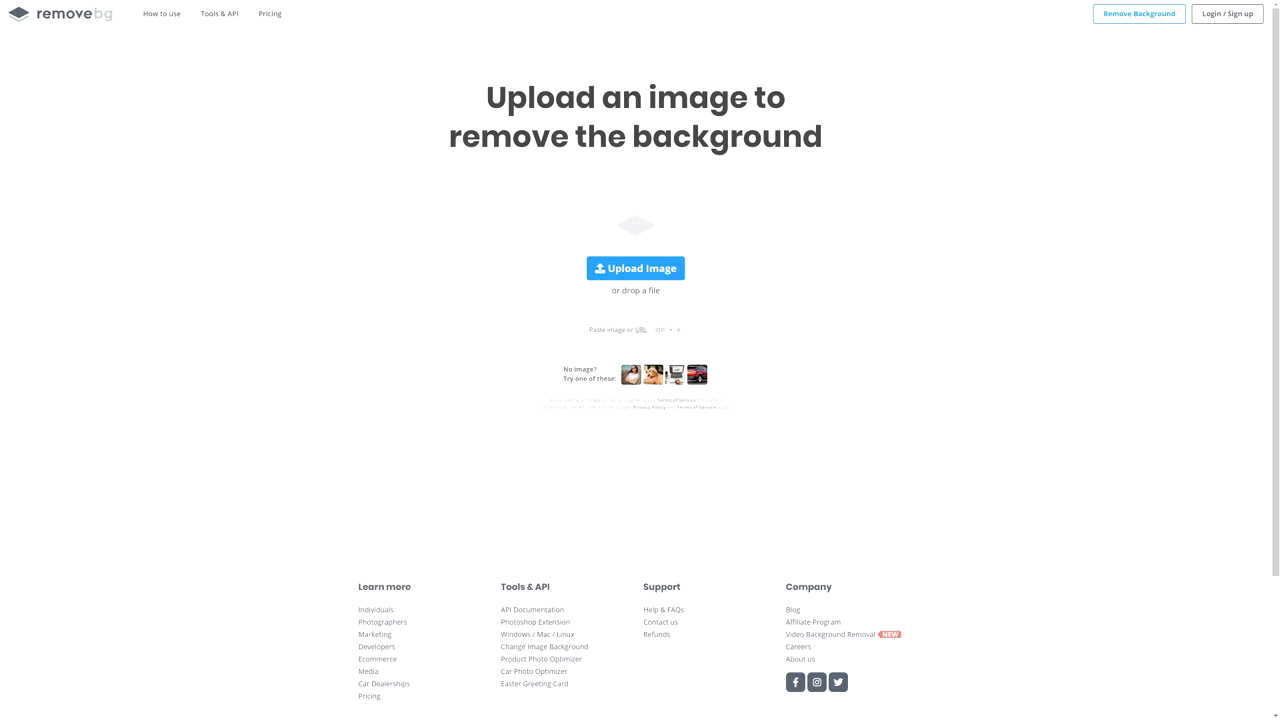
drag(0, 283, 651, 279)
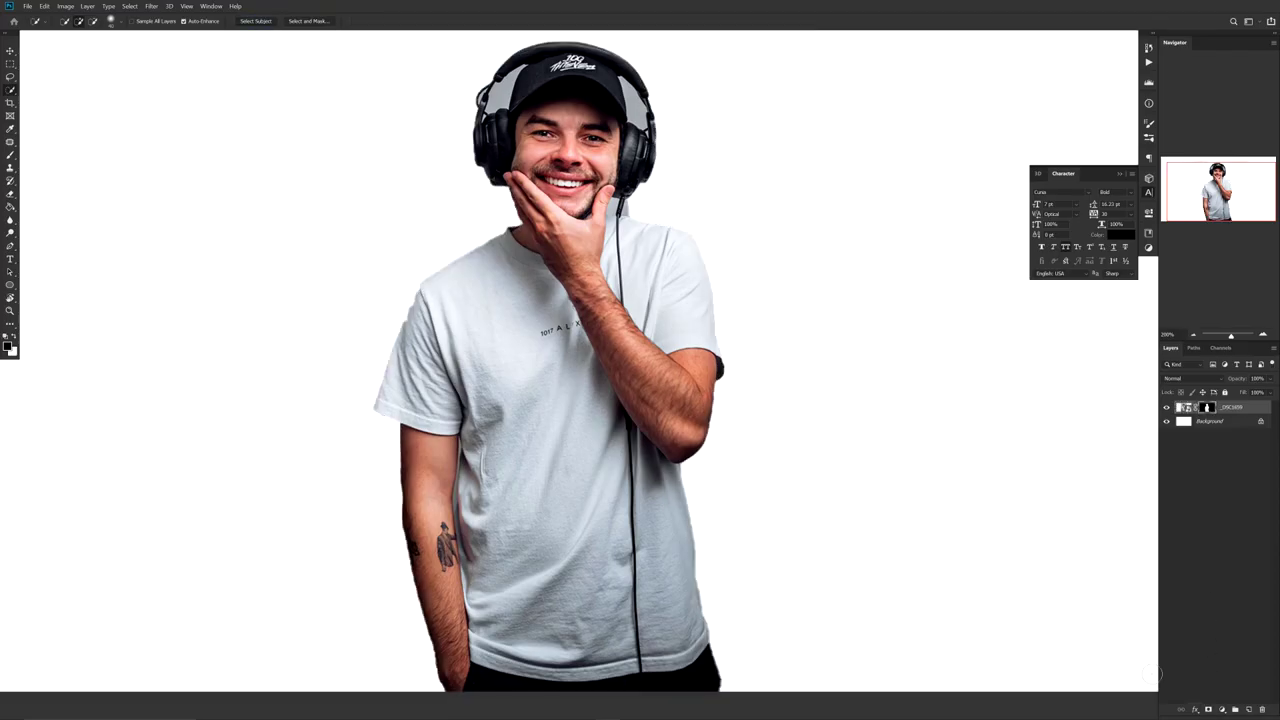
With the Brush selected, start a path tracing the shirt hem's edge
key(b)
scroll(428, 278, up, 3)
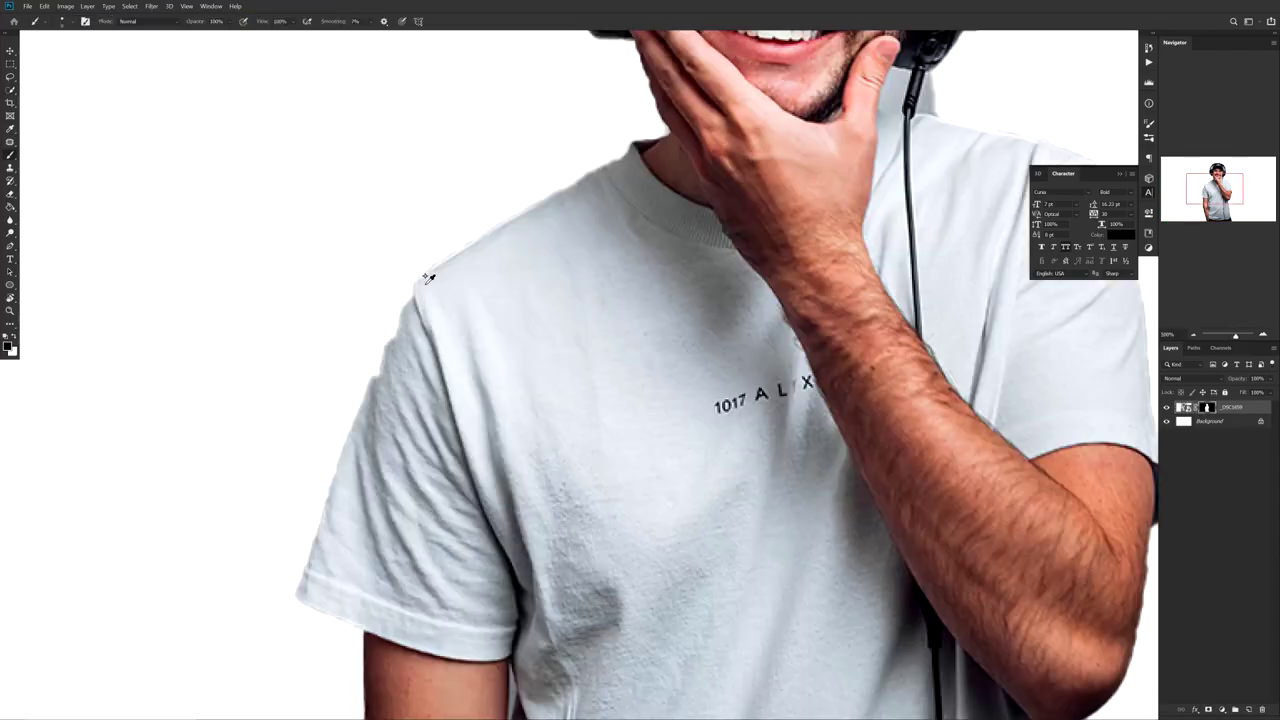
scroll(517, 191, up, 2)
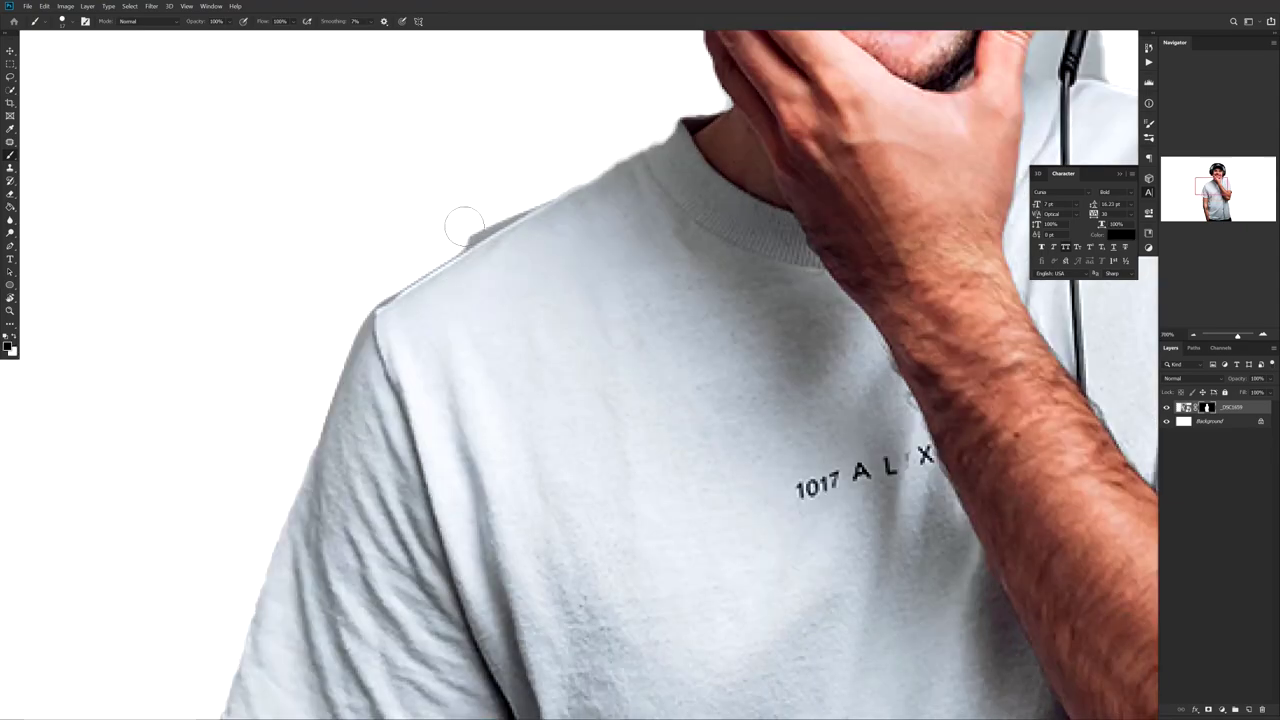
scroll(566, 183, up, 1)
scroll(474, 529, down, 2)
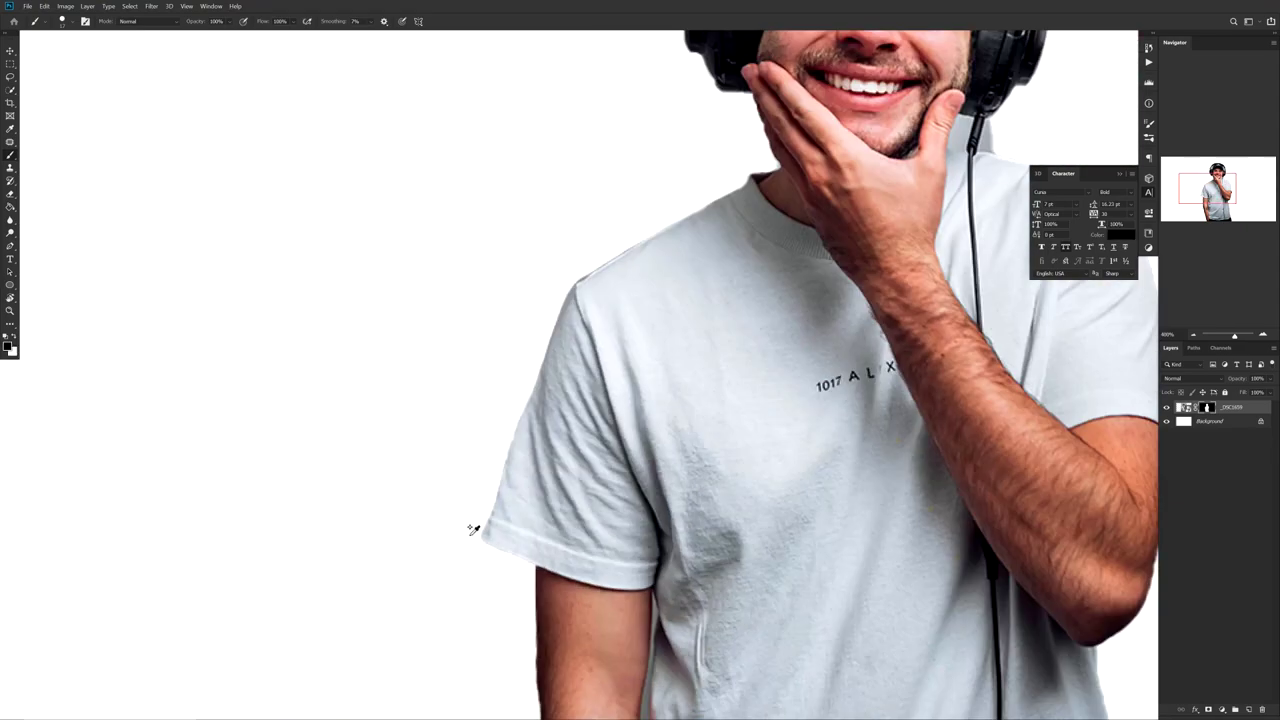
scroll(834, 491, down, 2)
scroll(766, 409, up, 2)
scroll(703, 495, down, 3)
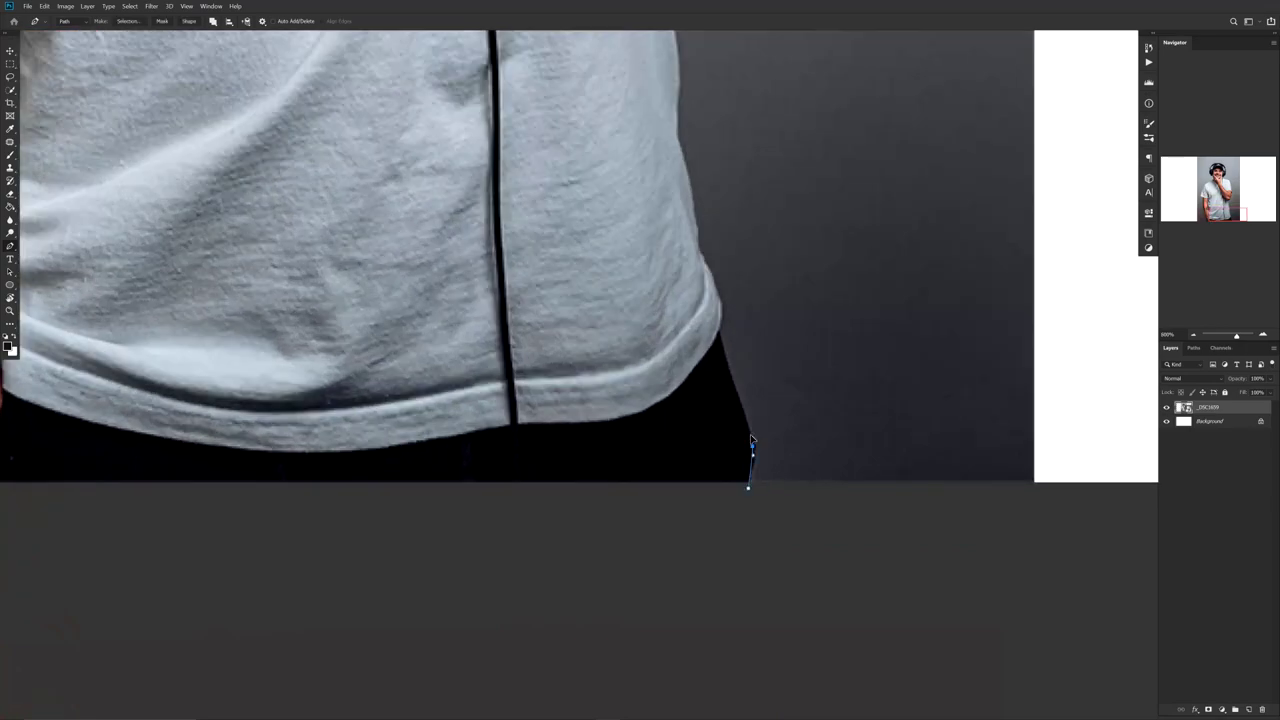
click(712, 276)
scroll(701, 322, up, 1)
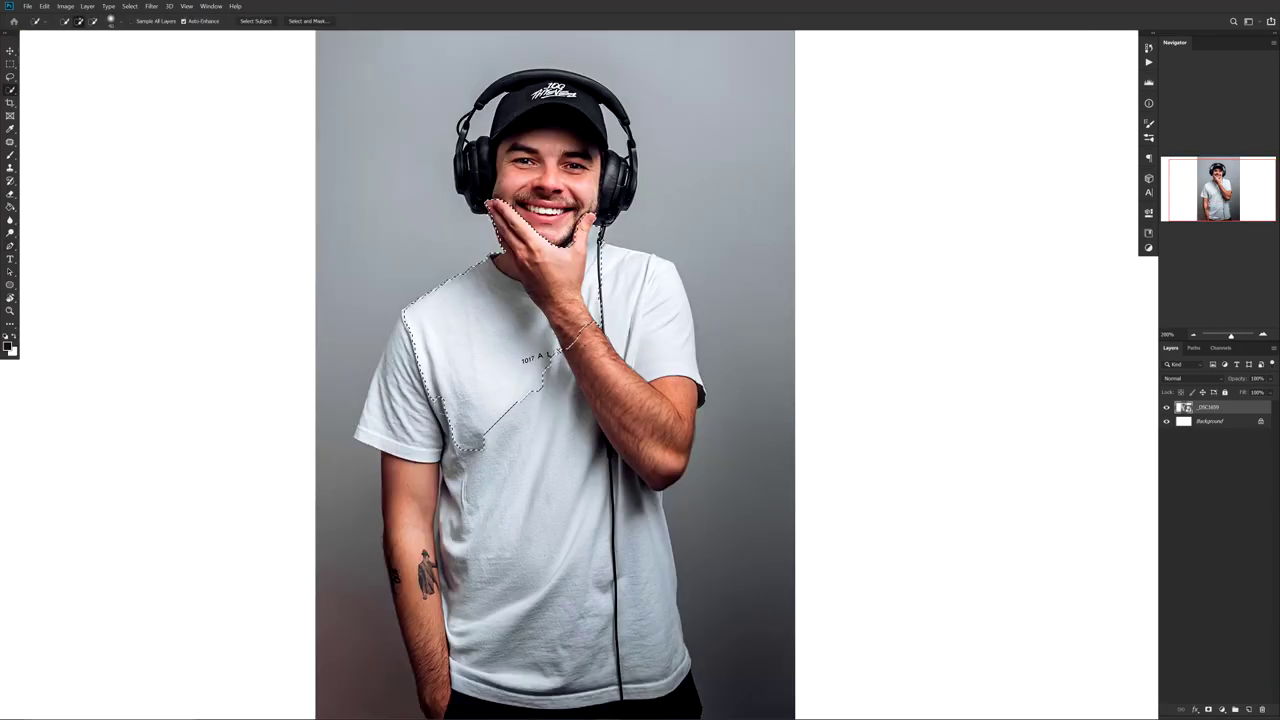
scroll(640, 360, down, 2)
In Quick Mask, paint the left shoulder and erase mask from sleeve, right shoulder, face and cap
key(q)
scroll(477, 262, up, 3)
mouse_move(460, 370)
mouse_down()
mouse_move(477, 262)
mouse_move(380, 180)
mouse_up()
scroll(640, 360, right, 5)
drag(560, 440, 740, 300)
scroll(640, 360, up, 4)
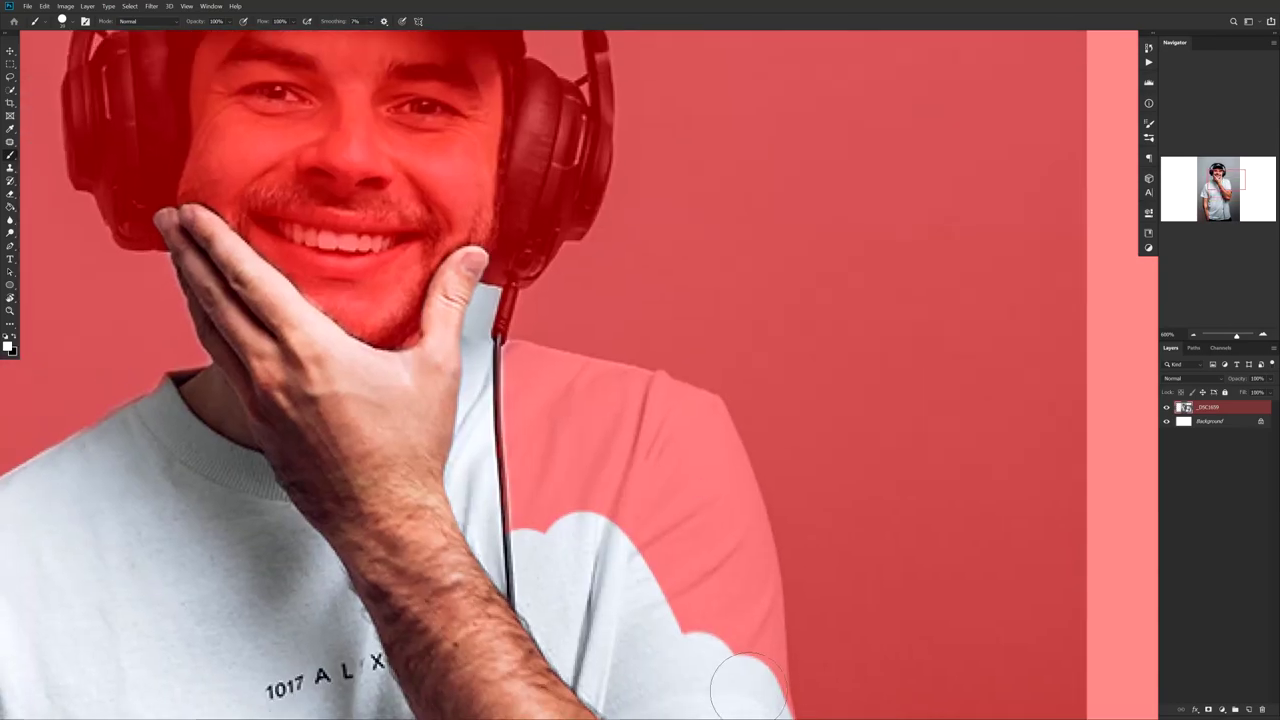
mouse_move(748, 688)
mouse_down()
mouse_move(520, 400)
mouse_move(620, 600)
mouse_up()
scroll(640, 360, up, 3)
drag(330, 380, 510, 160)
drag(310, 260, 590, 260)
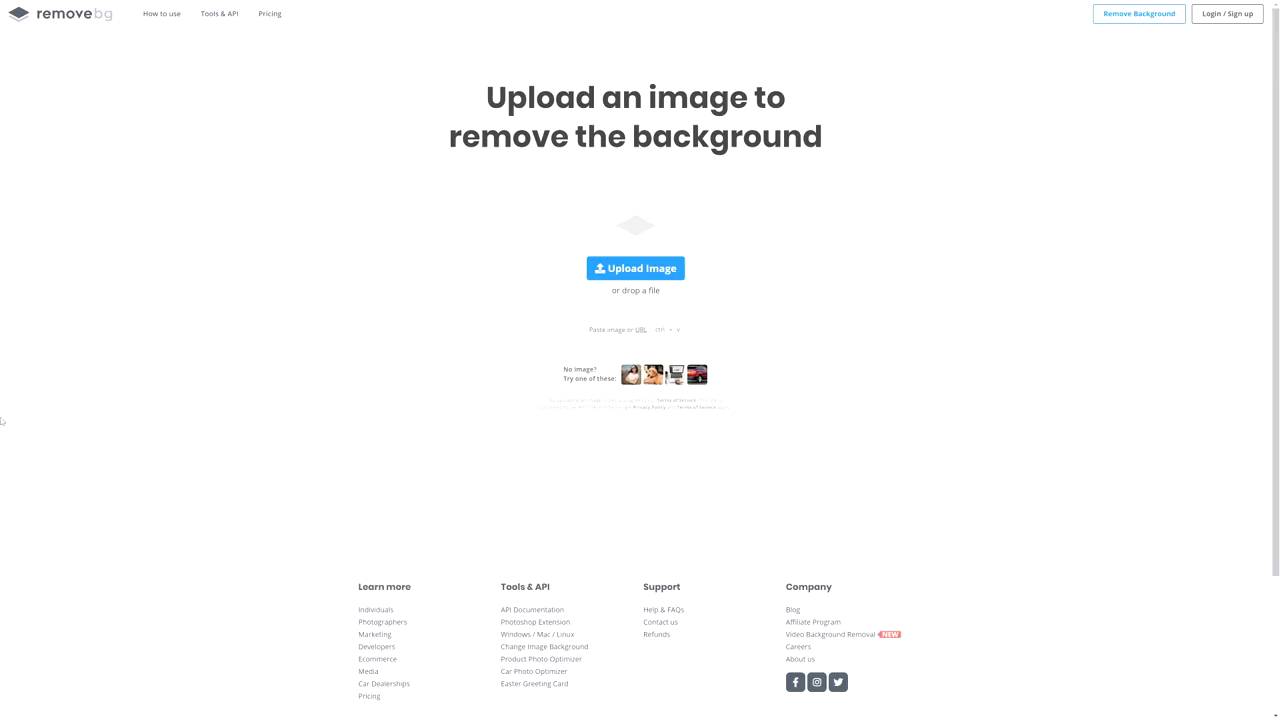
Upload the portrait to remove.bg and download the 408 × 612 preview PNG, declining the high-res credit offer
drag(0, 283, 651, 274)
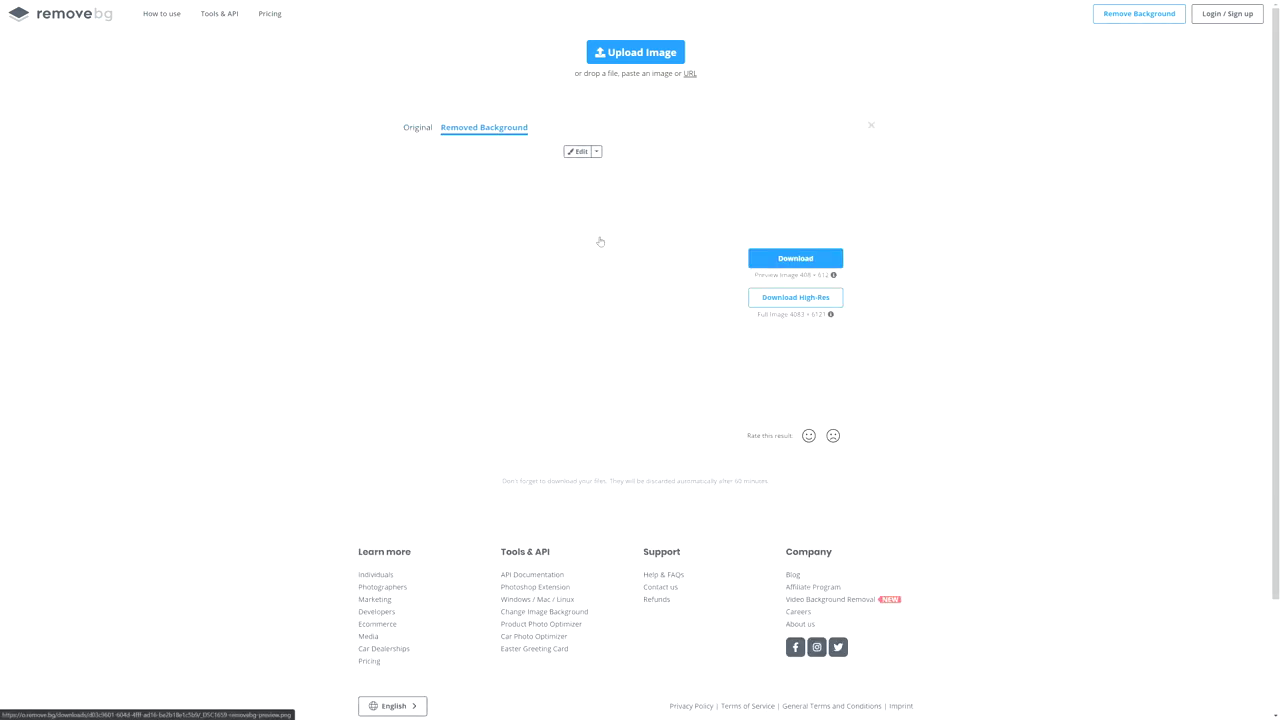
click(518, 200)
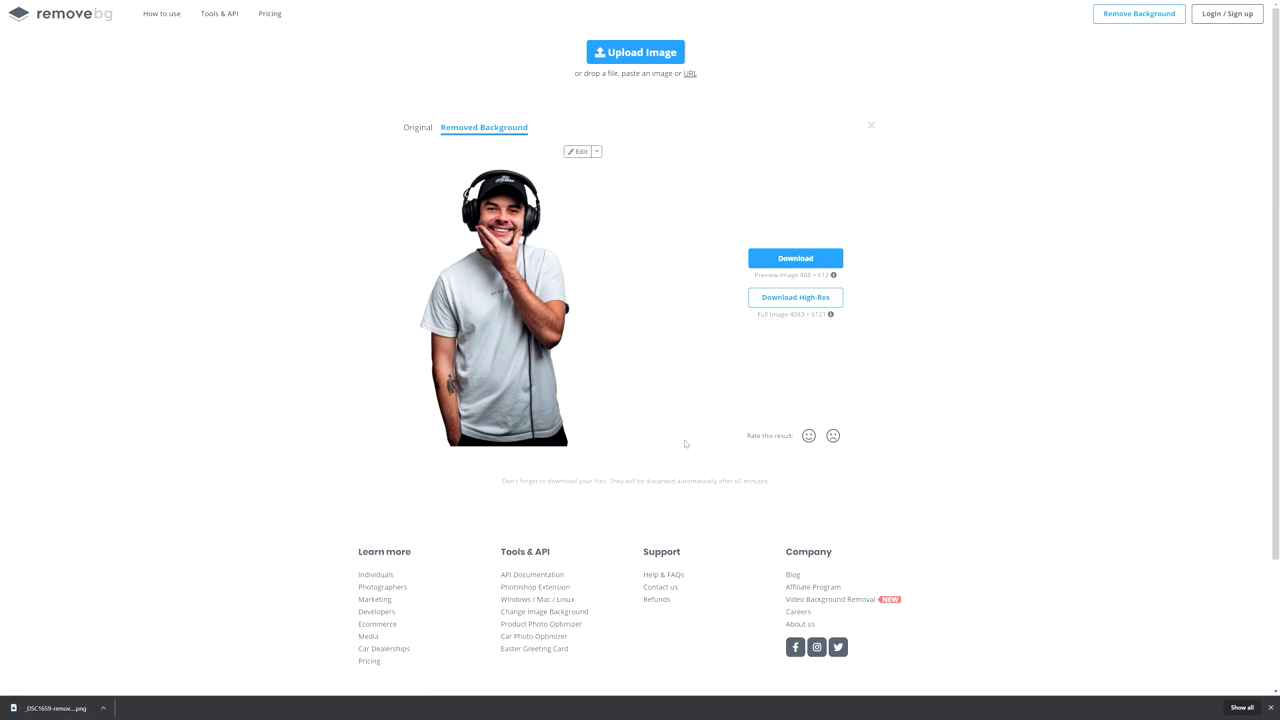
click(809, 303)
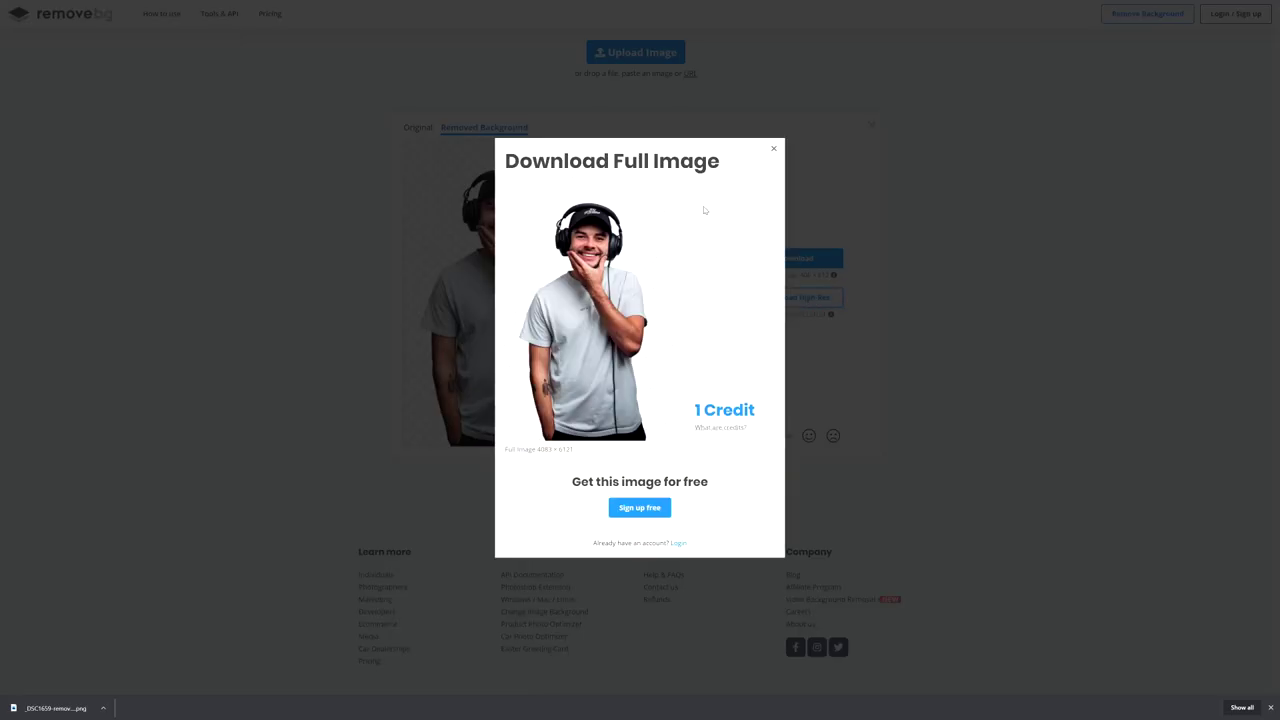
click(773, 149)
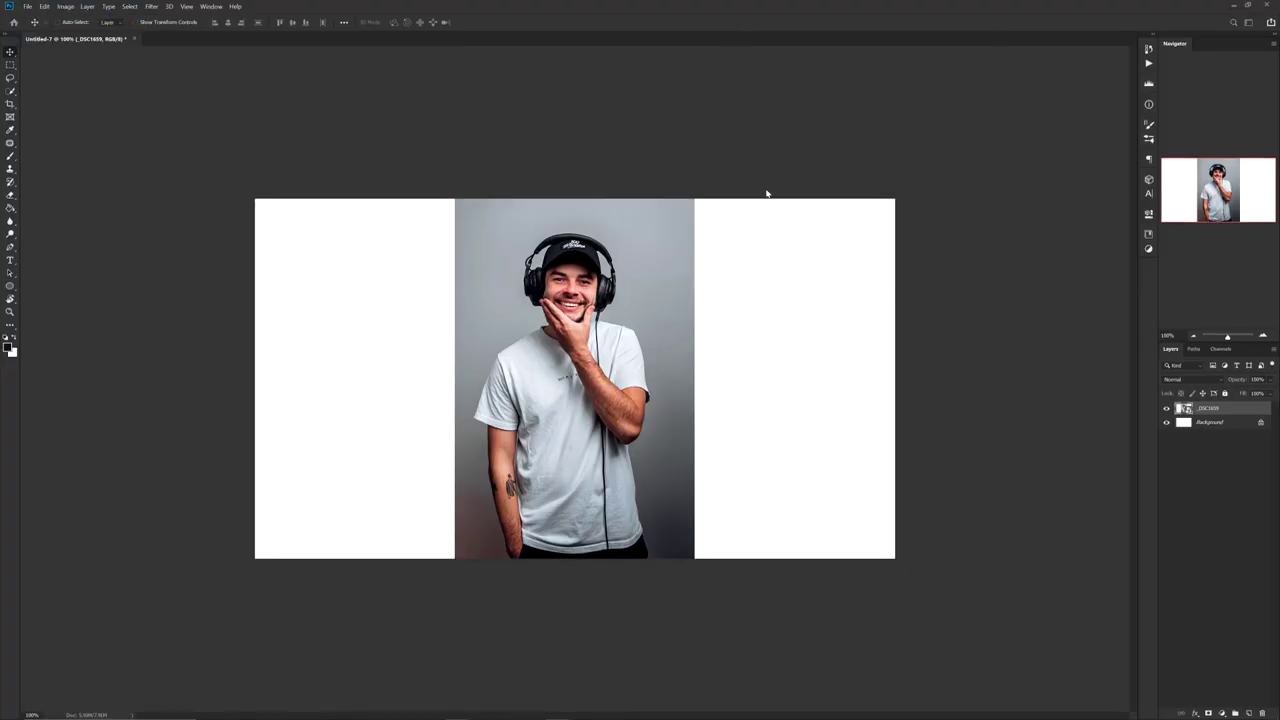
Create a new blank portrait document and place the remove.bg cutout on it
key(ctrl+n)
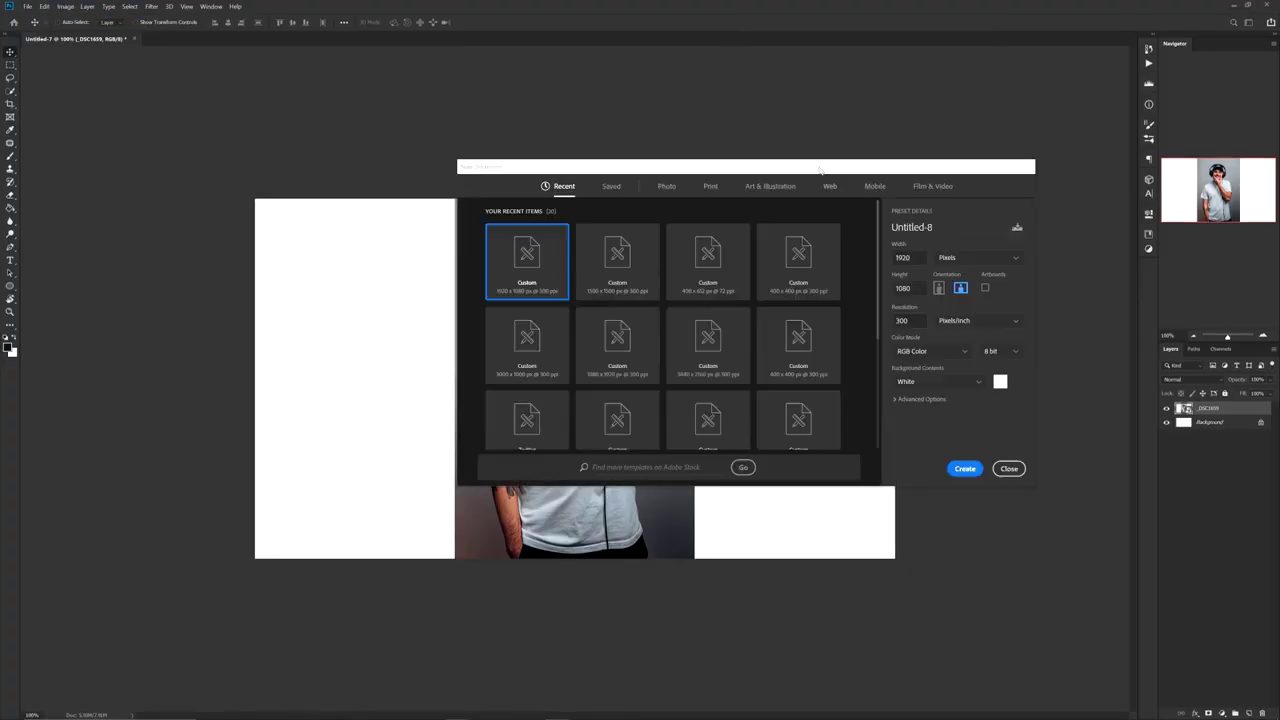
key(Return)
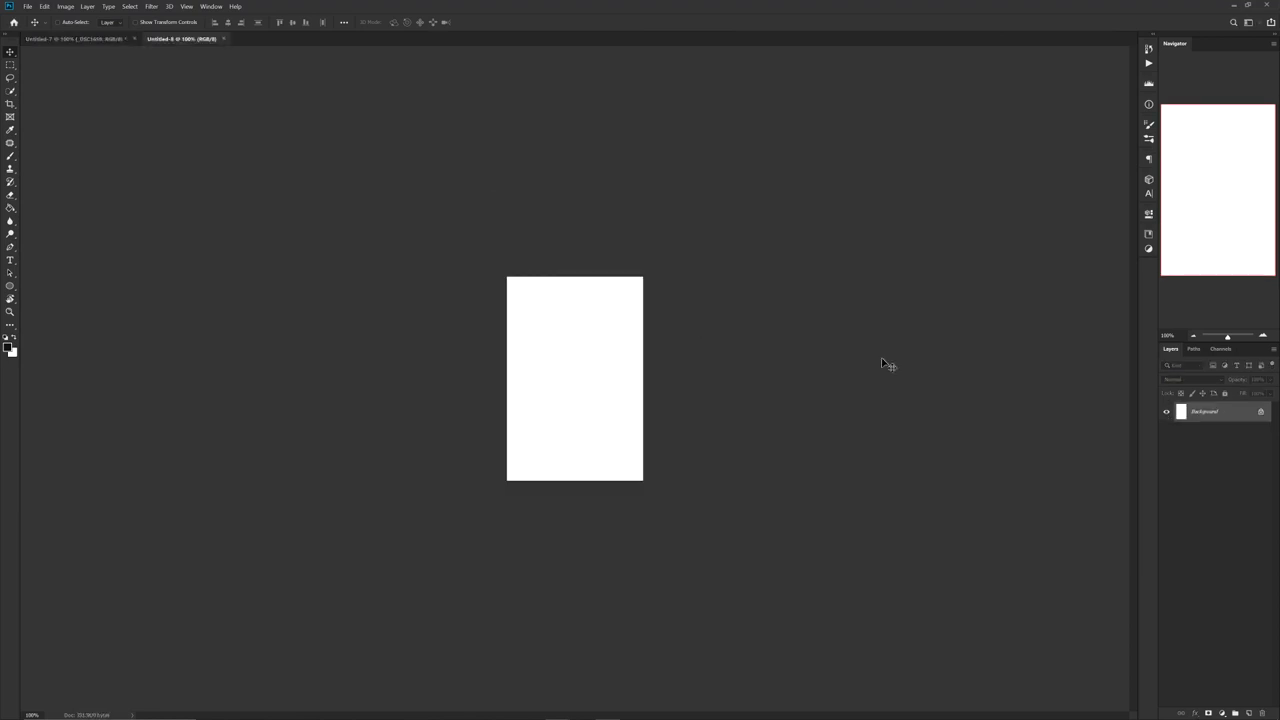
drag(556, 349, 556, 350)
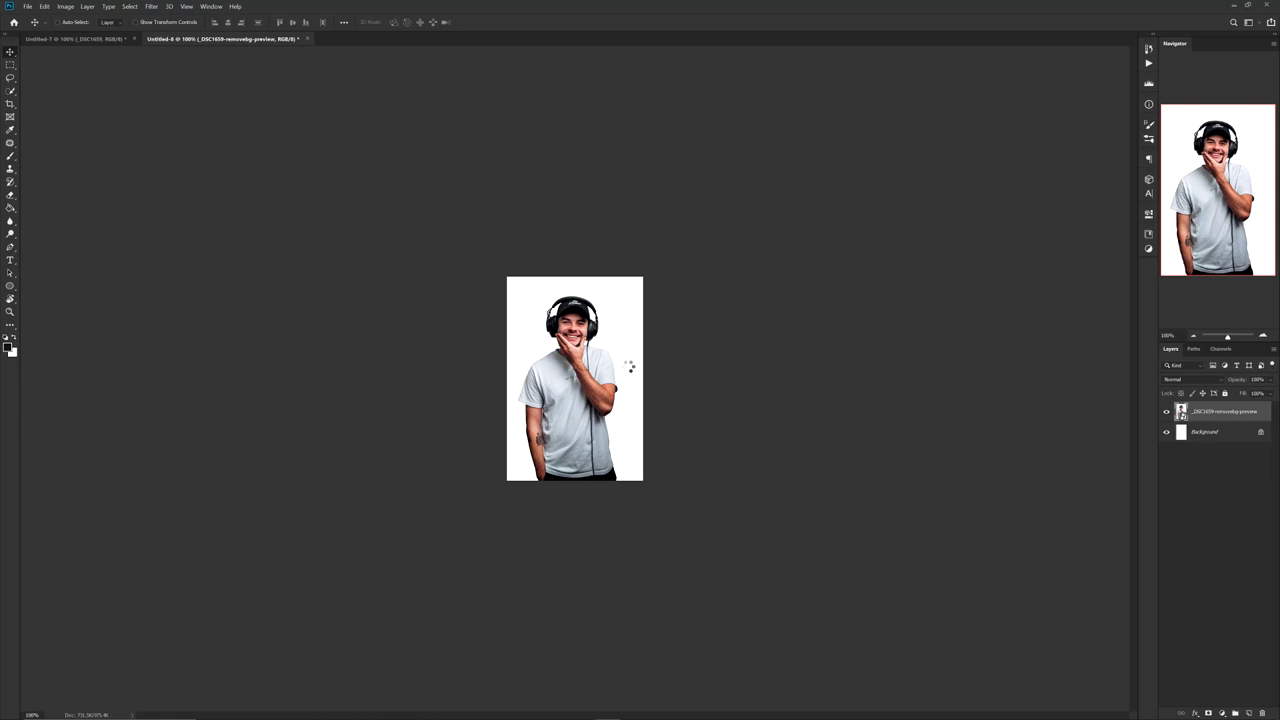
Mask the _DSC1659 layer using the cutout's outline as the selection, hiding the cutout layer
drag(1205, 414, 1194, 432)
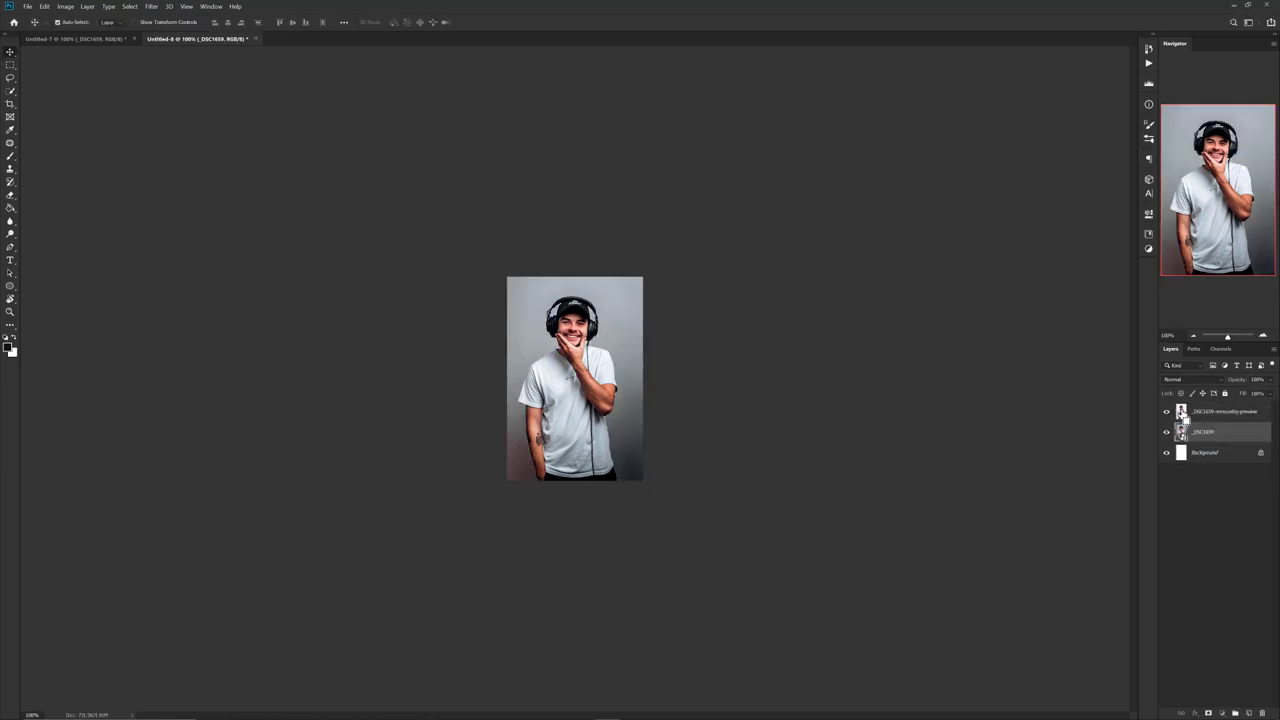
ctrl+click(1181, 411)
click(1166, 411)
key(ctrl+plus)
key(ctrl+plus)
key(ctrl+plus)
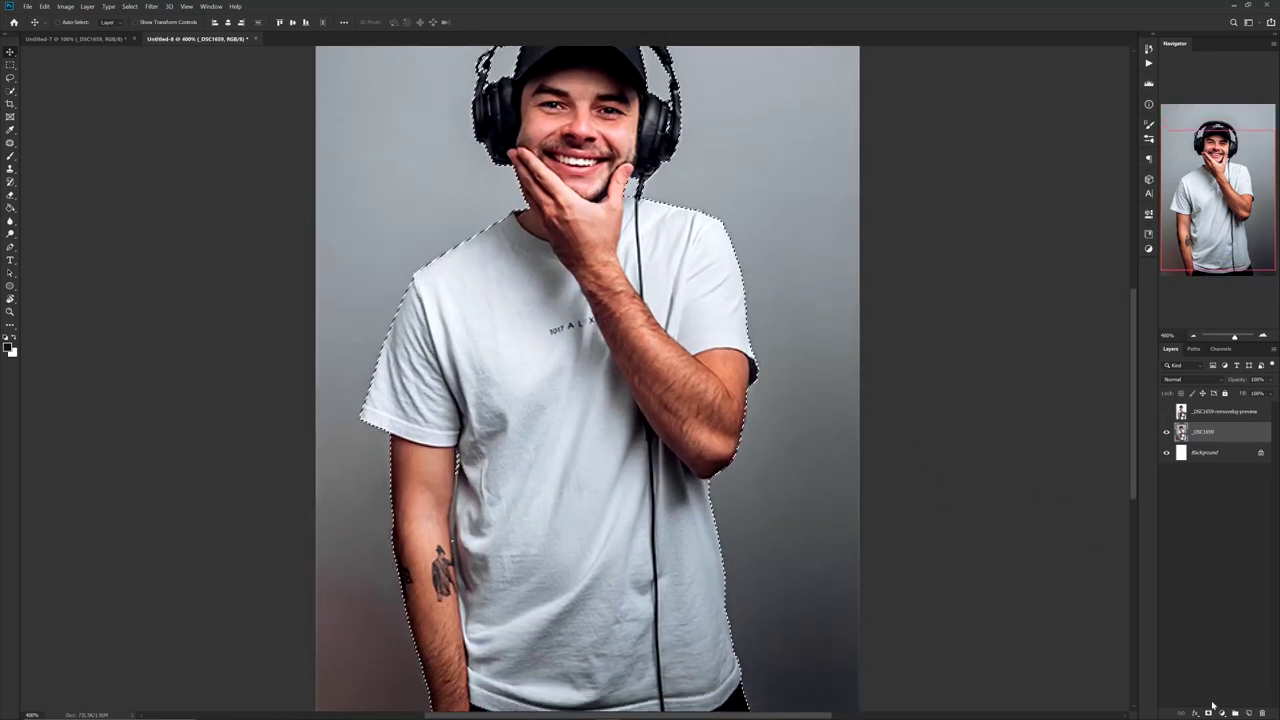
click(1208, 712)
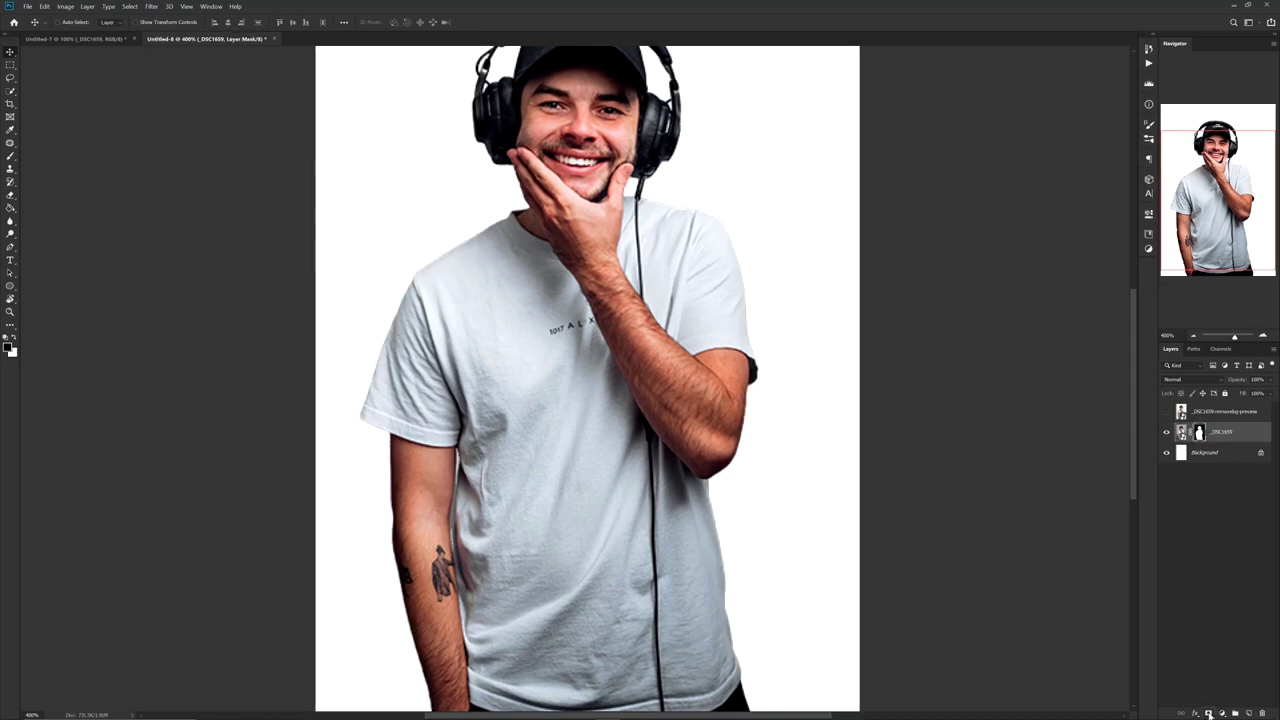
key(ctrl+minus)
Drag the masked man into Untitled-7, enlarge him to about 238% and shift him left
drag(676, 448, 838, 362)
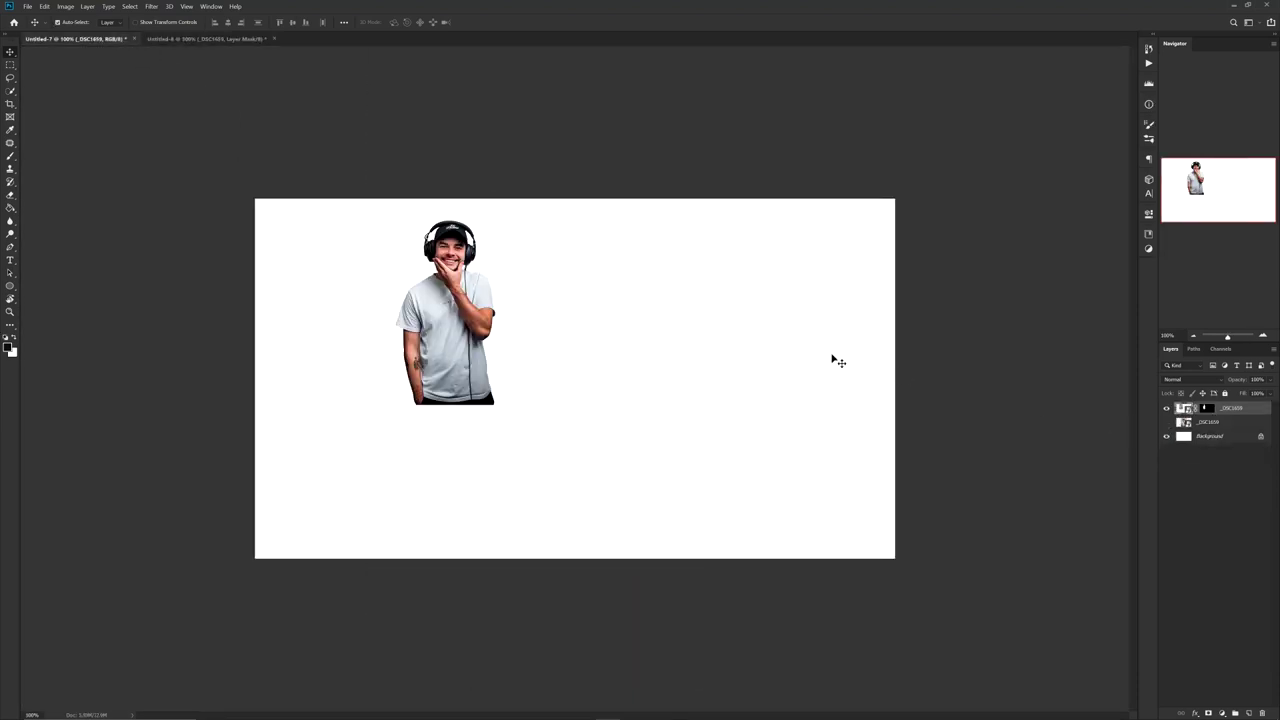
key(ctrl+t)
drag(523, 297, 712, 298)
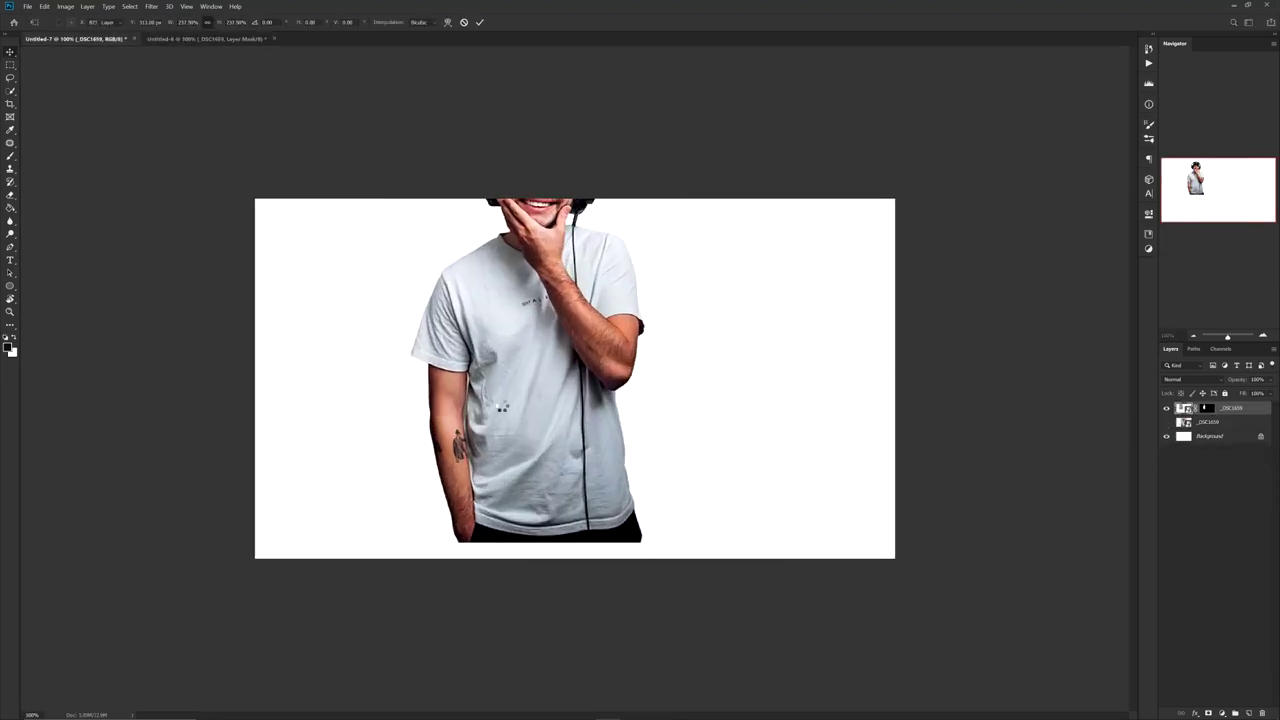
drag(503, 406, 416, 396)
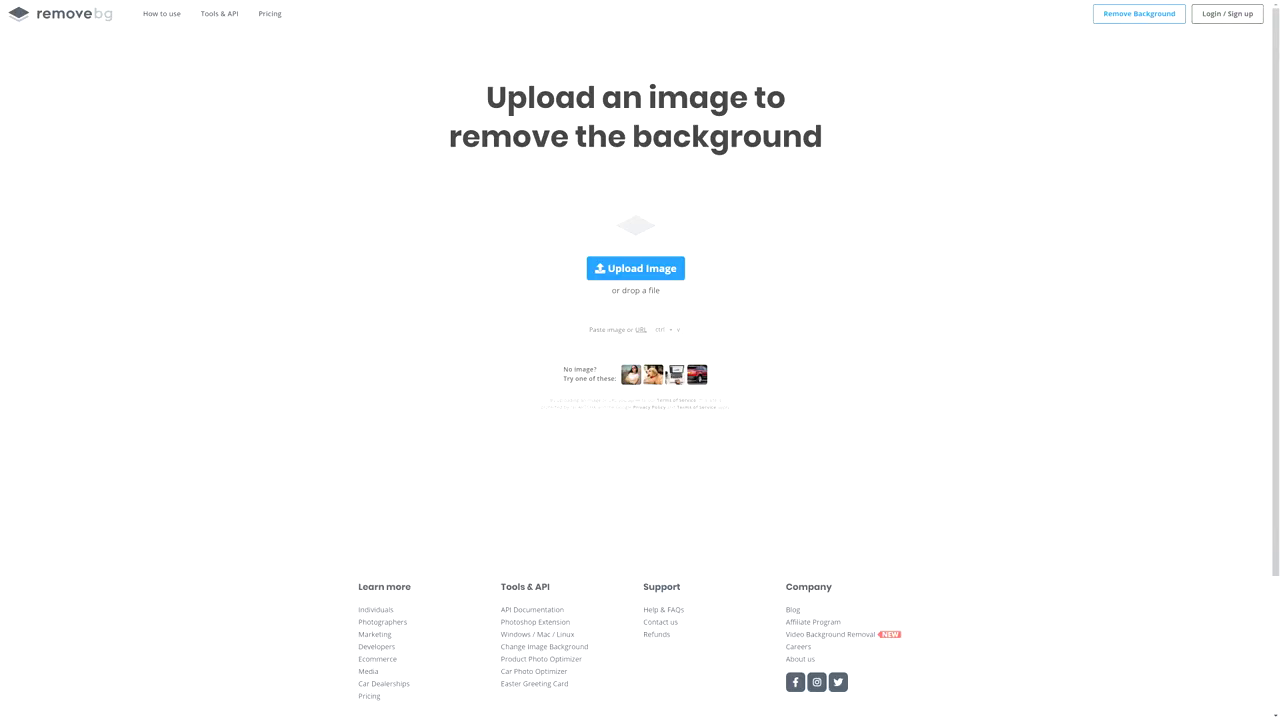
Scroll through the remove.bg upload page before leaving it
scroll(271, 374, down, 3)
scroll(269, 375, up, 3)
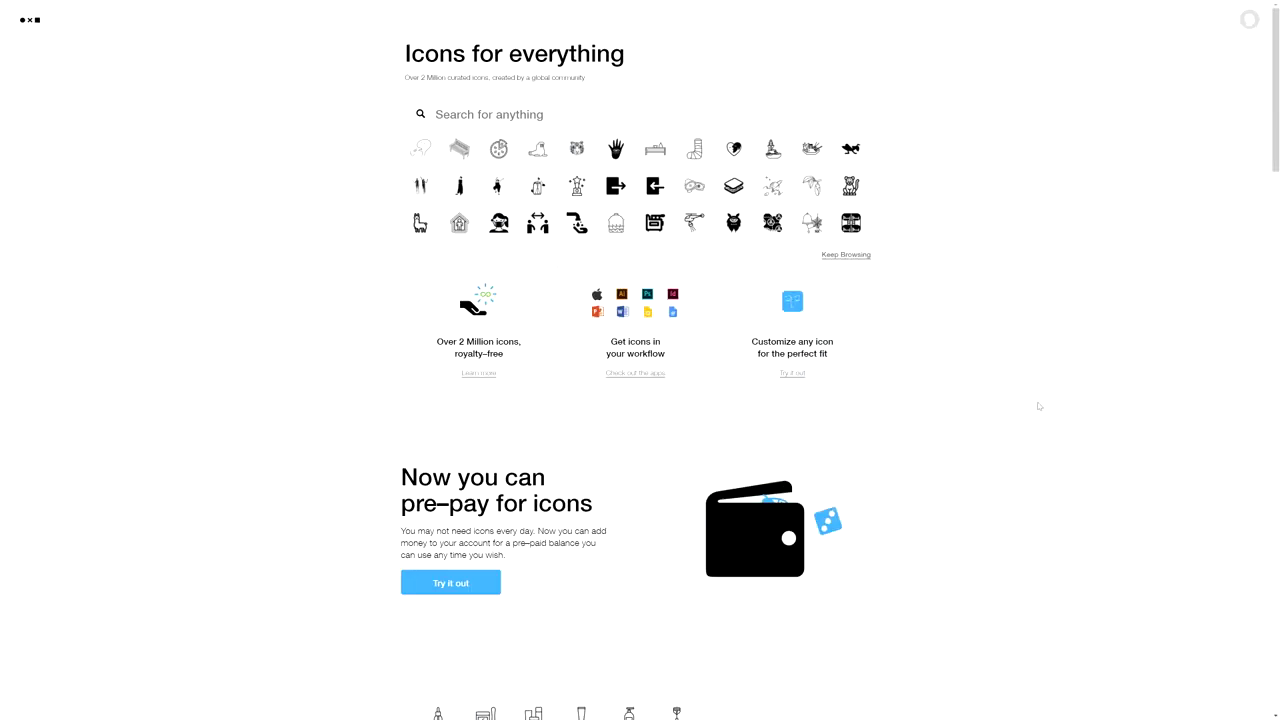
Search Noun Project for 'money crown' and open the crown podium icon's details
scroll(1040, 405, down, 3)
scroll(1038, 369, up, 3)
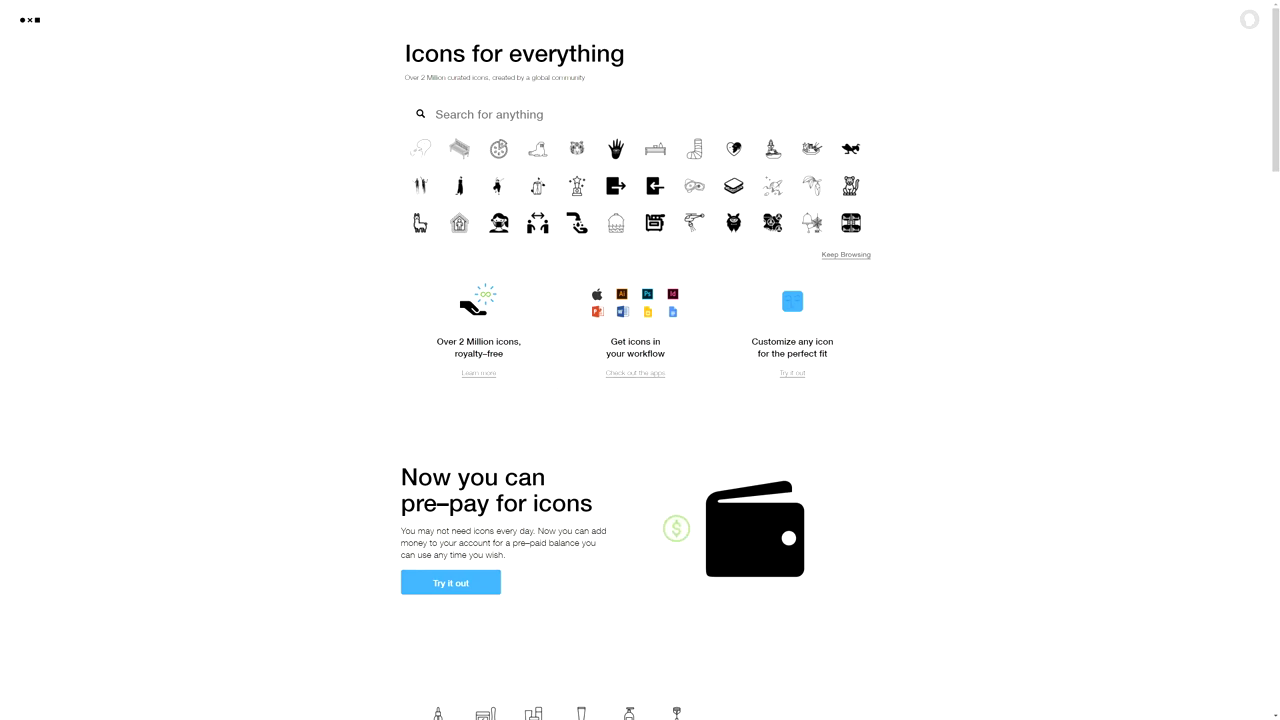
text(money crown)
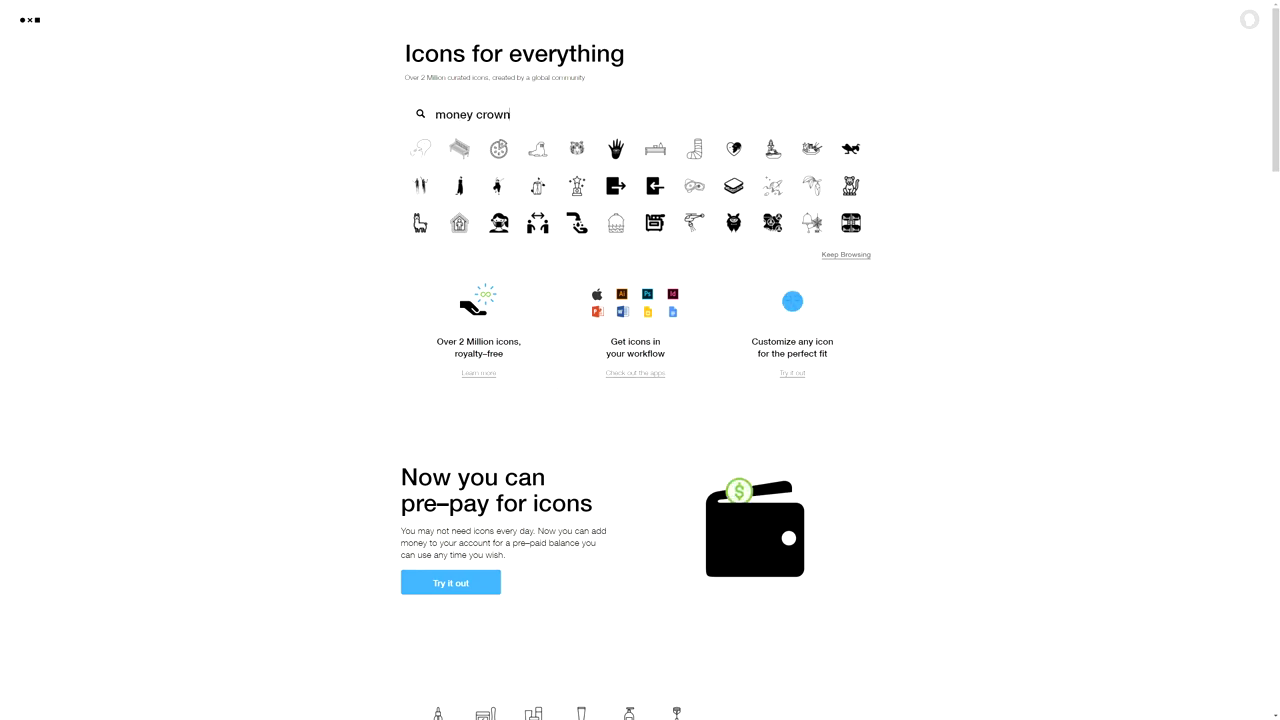
key(Return)
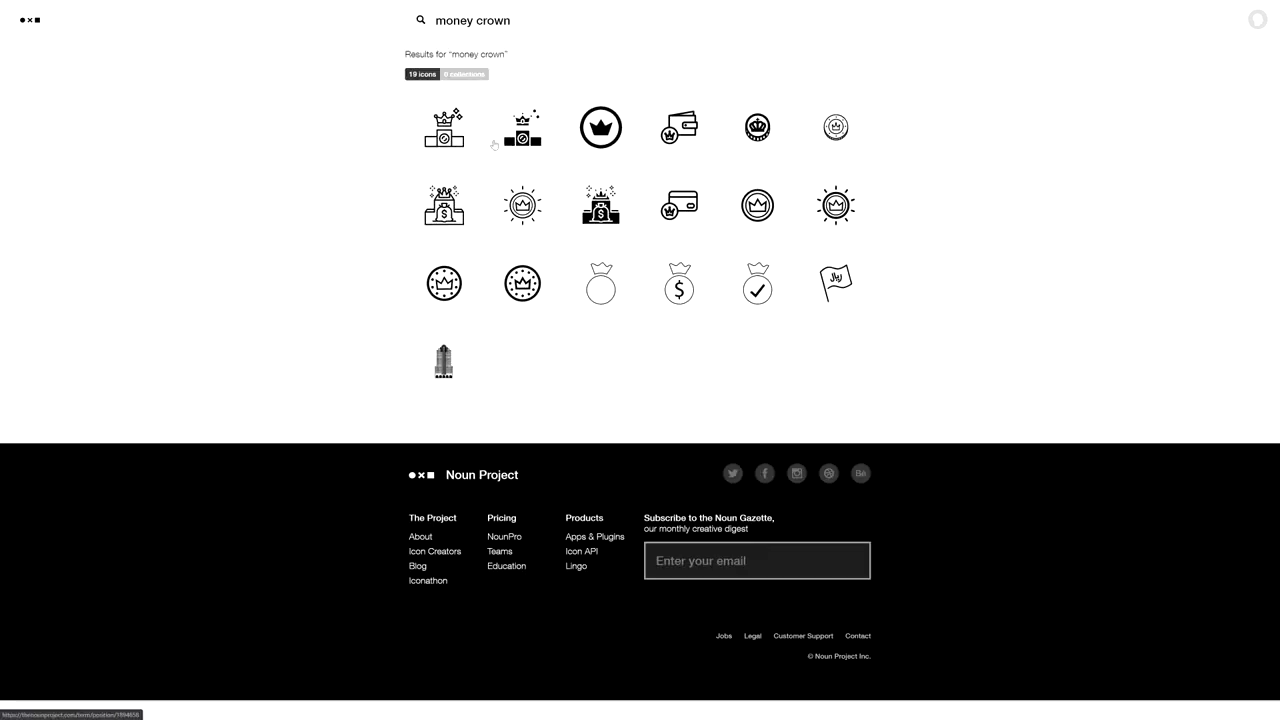
click(537, 148)
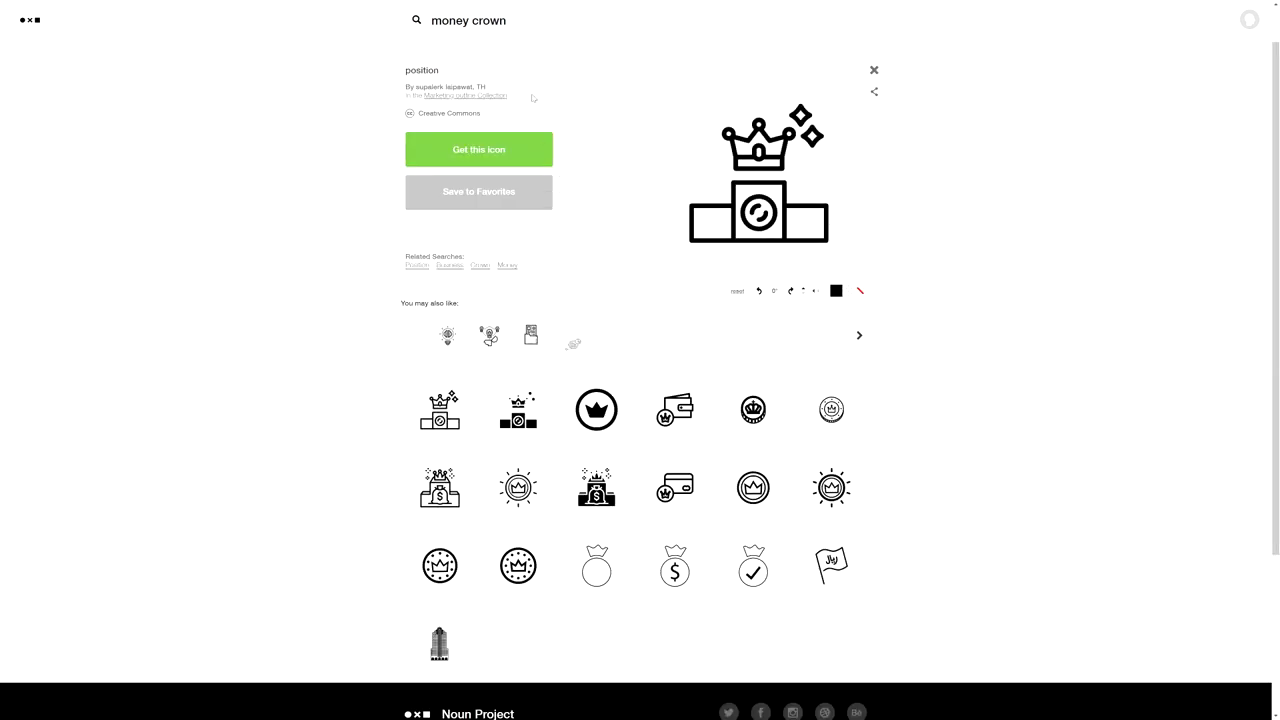
Replace the search with 'shield' and browse the shield icon results
drag(508, 20, 314, 19)
text(shiel)
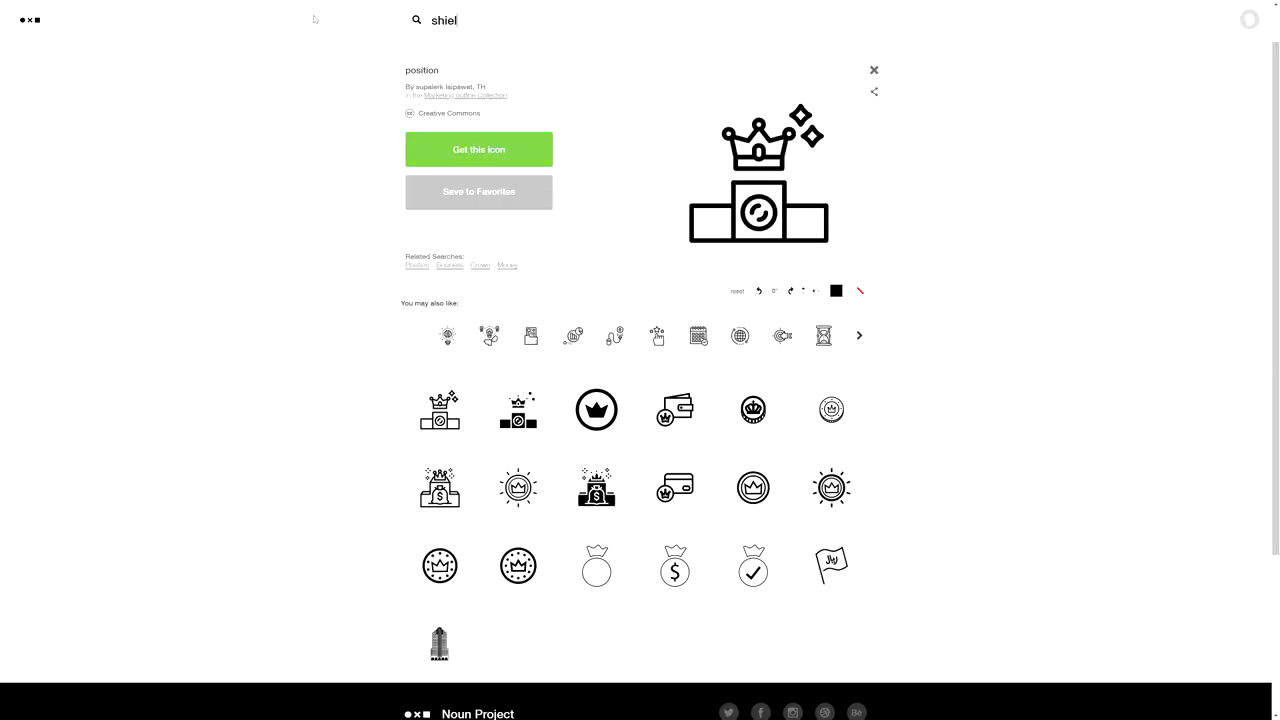
text(d)
key(Return)
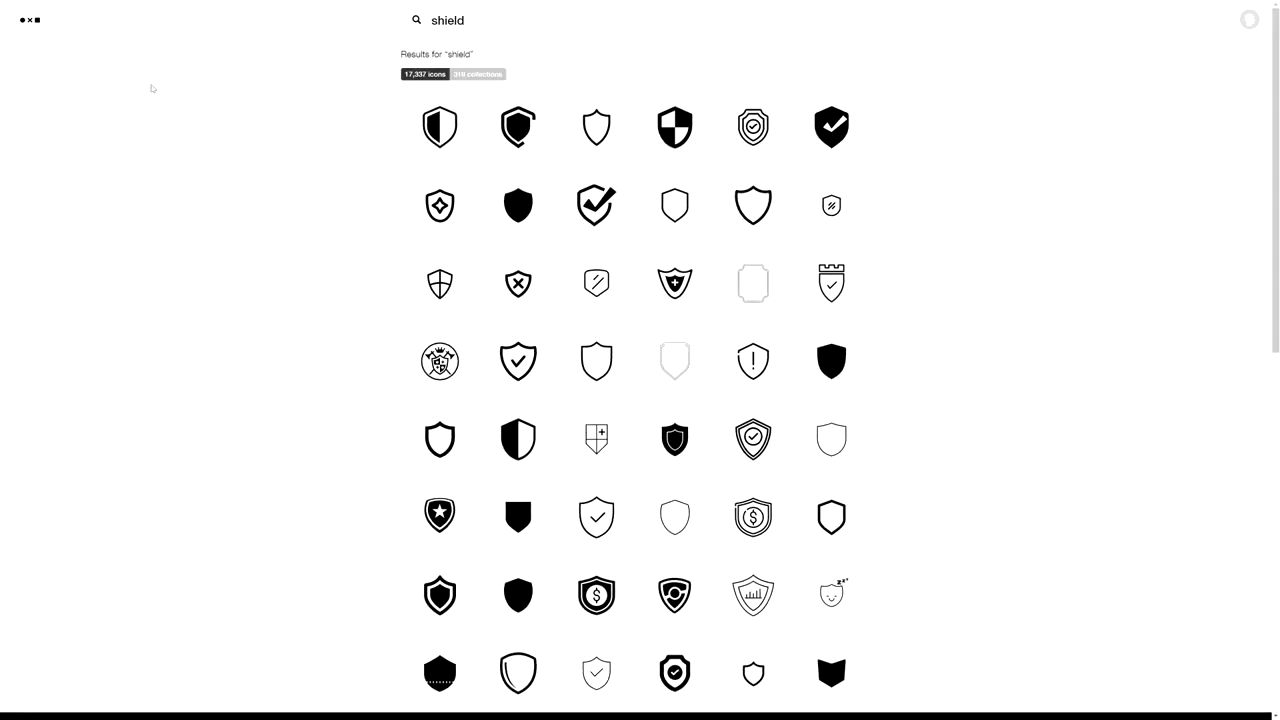
scroll(151, 88, down, 2)
scroll(151, 88, up, 2)
Search for 'music' and open the sound-wave music icon's details
drag(470, 20, 375, 19)
text(music)
key(Return)
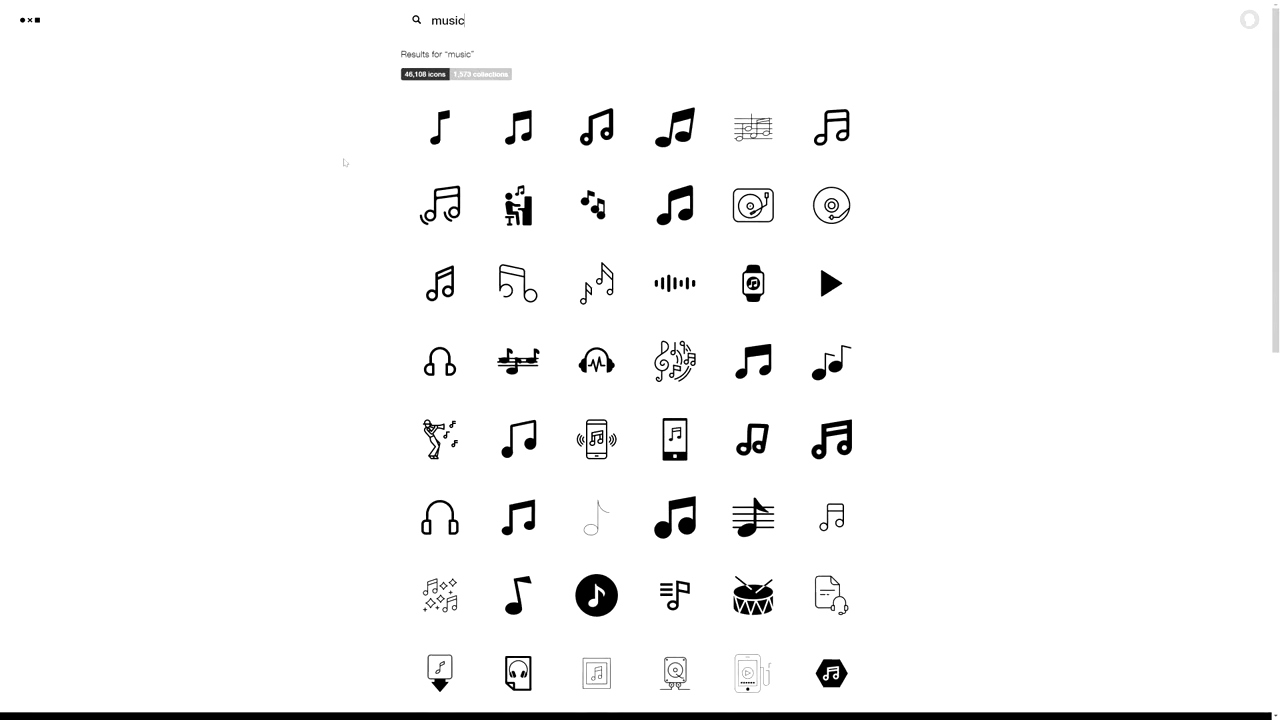
scroll(288, 277, down, 2)
scroll(288, 277, up, 2)
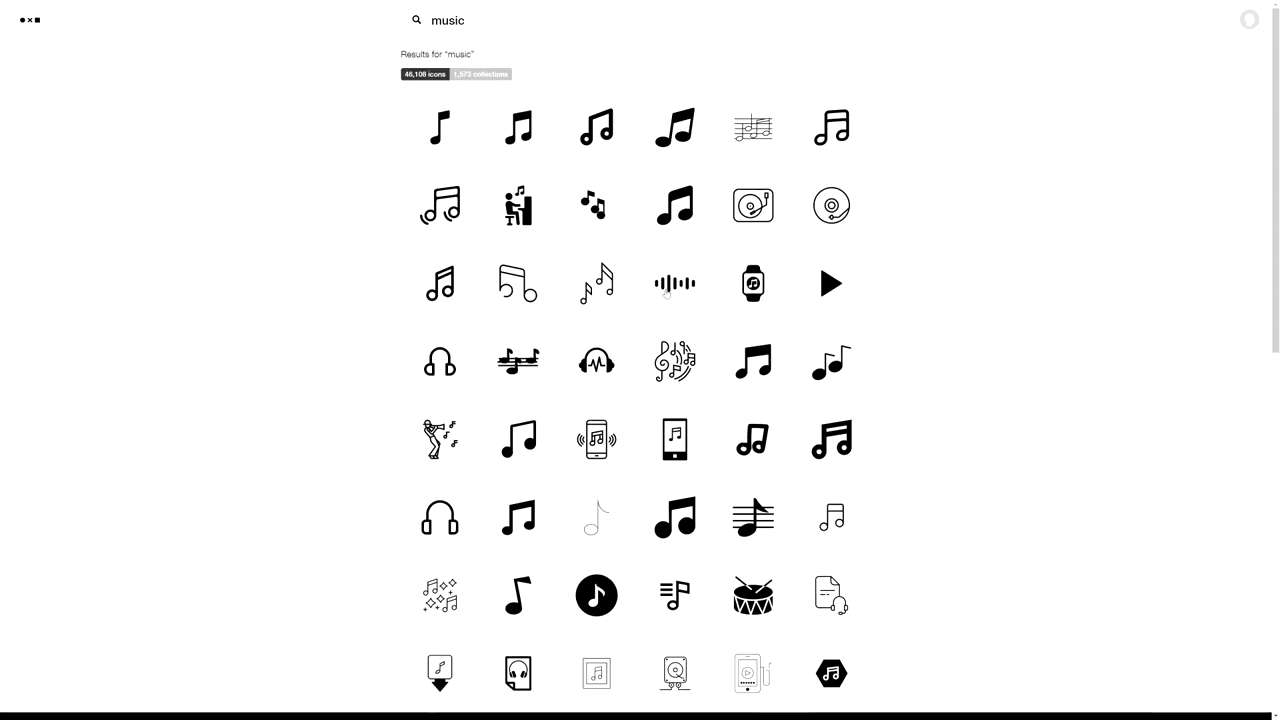
click(666, 290)
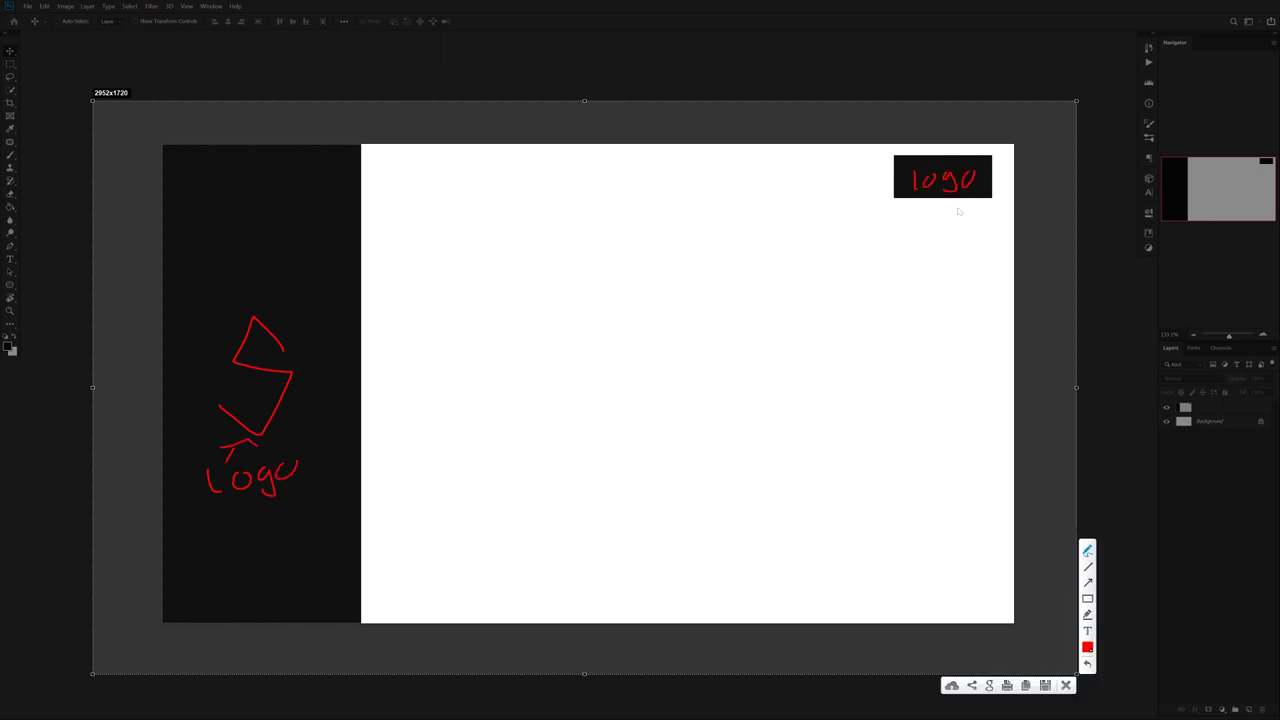
Outline a large text area, handwrite 'Text' inside it, and draw an arrow below
mouse_move(421, 286)
mouse_down()
mouse_move(595, 455)
mouse_move(963, 487)
mouse_up()
drag(441, 325, 468, 324)
mouse_move(466, 328)
mouse_down()
mouse_move(487, 420)
mouse_move(528, 326)
mouse_up()
drag(545, 376, 612, 392)
mouse_move(614, 377)
mouse_down()
mouse_move(676, 398)
mouse_move(622, 394)
mouse_up()
drag(682, 337, 702, 390)
drag(655, 371, 717, 372)
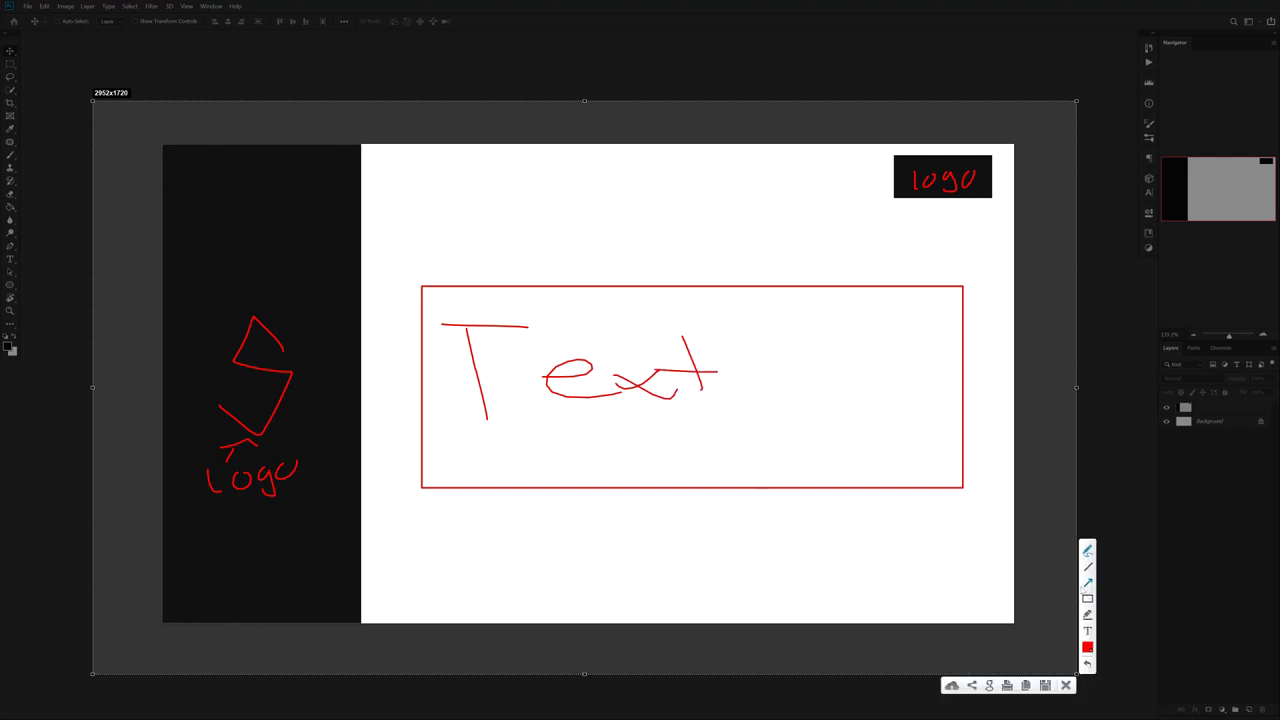
mouse_move(494, 461)
mouse_down()
mouse_move(558, 515)
mouse_move(497, 543)
mouse_move(530, 538)
mouse_up()
Handwrite 'Sub text', add a typed 'social media' label, and draw a red box at lower right
click(1088, 550)
mouse_move(534, 515)
mouse_down()
mouse_move(547, 531)
mouse_move(540, 562)
mouse_move(576, 547)
mouse_up()
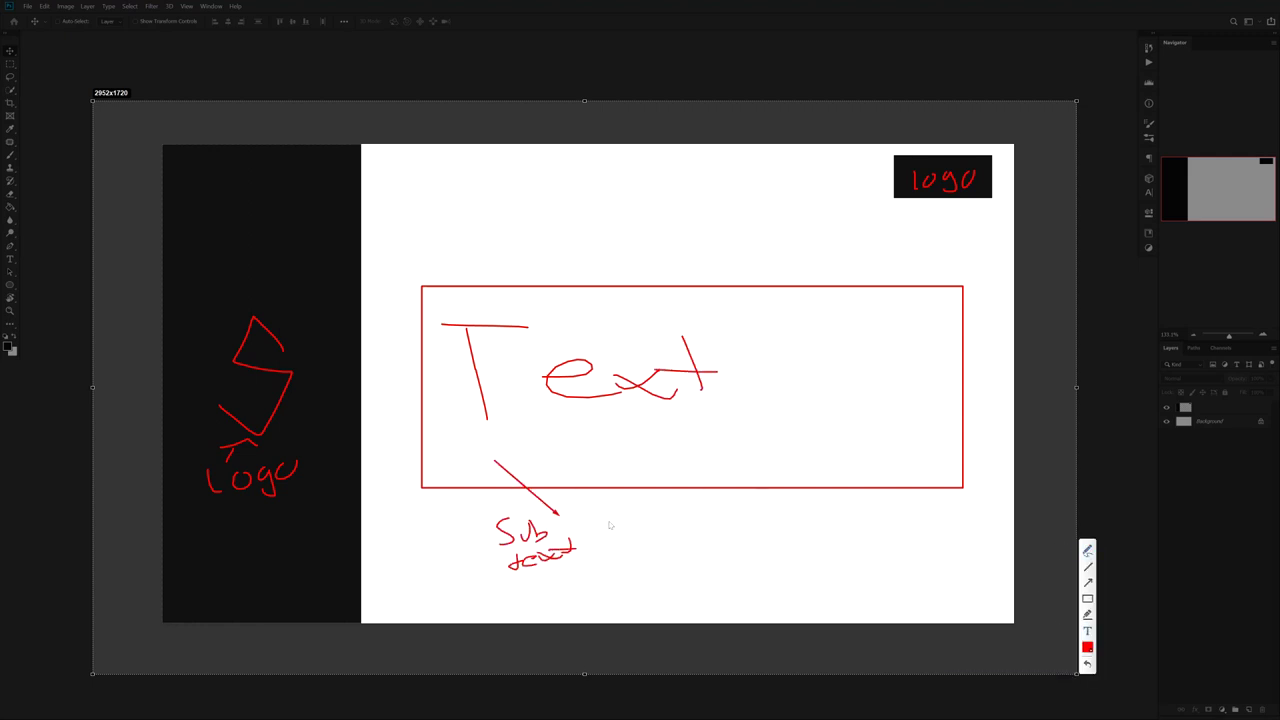
click(610, 525)
text(social media)
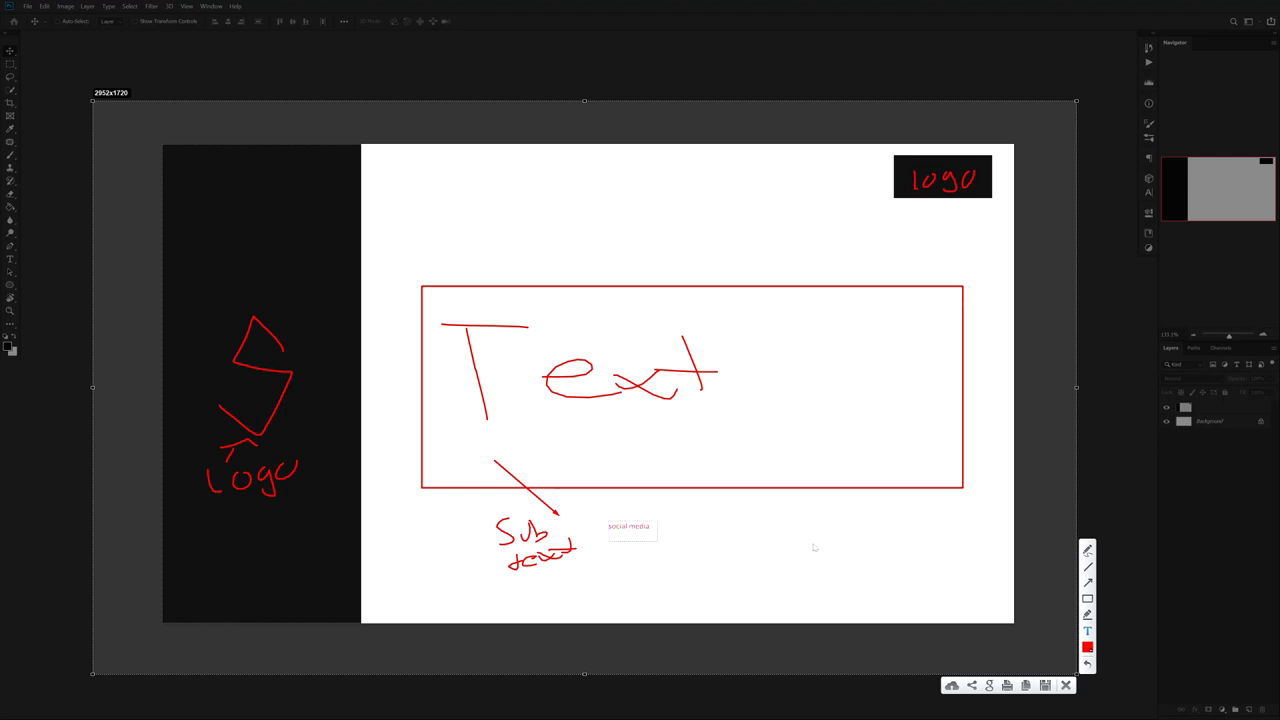
click(828, 548)
click(1088, 598)
drag(815, 449, 965, 511)
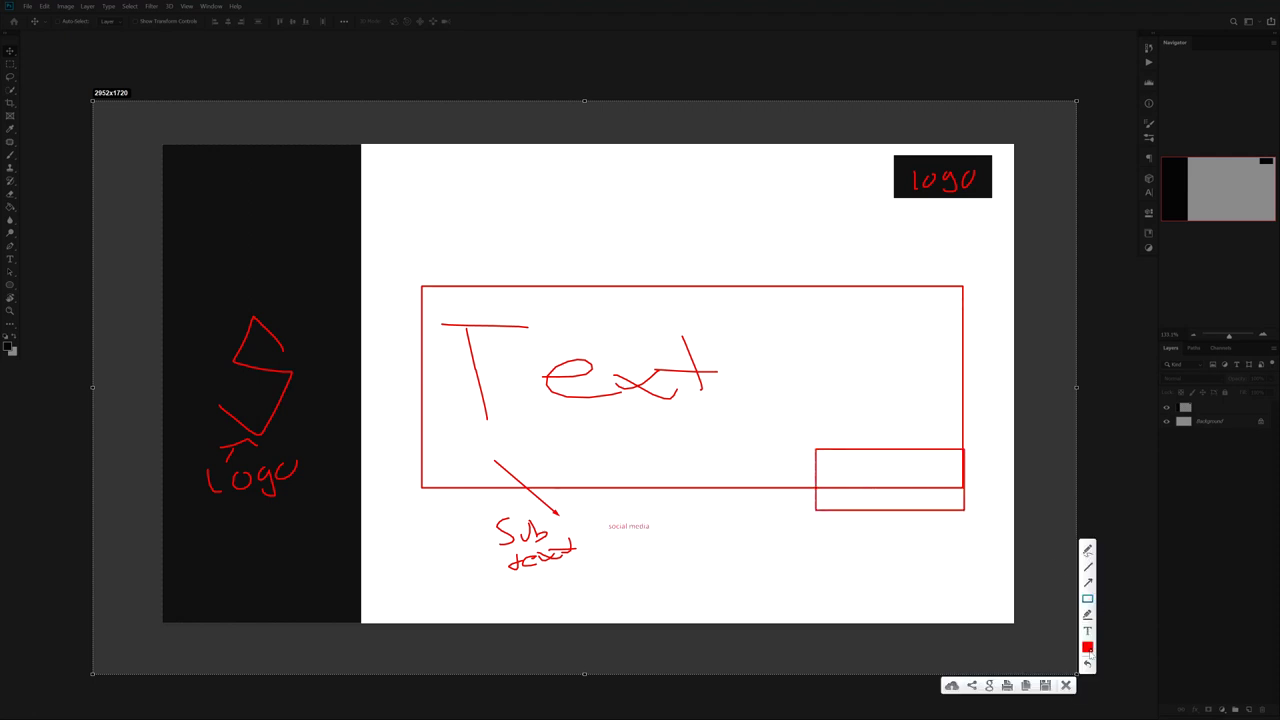
Add purple curved and left-pointing arrows, then upload the sketch and copy its link
click(1088, 655)
click(1064, 579)
click(981, 662)
drag(530, 305, 630, 245)
drag(607, 207, 627, 250)
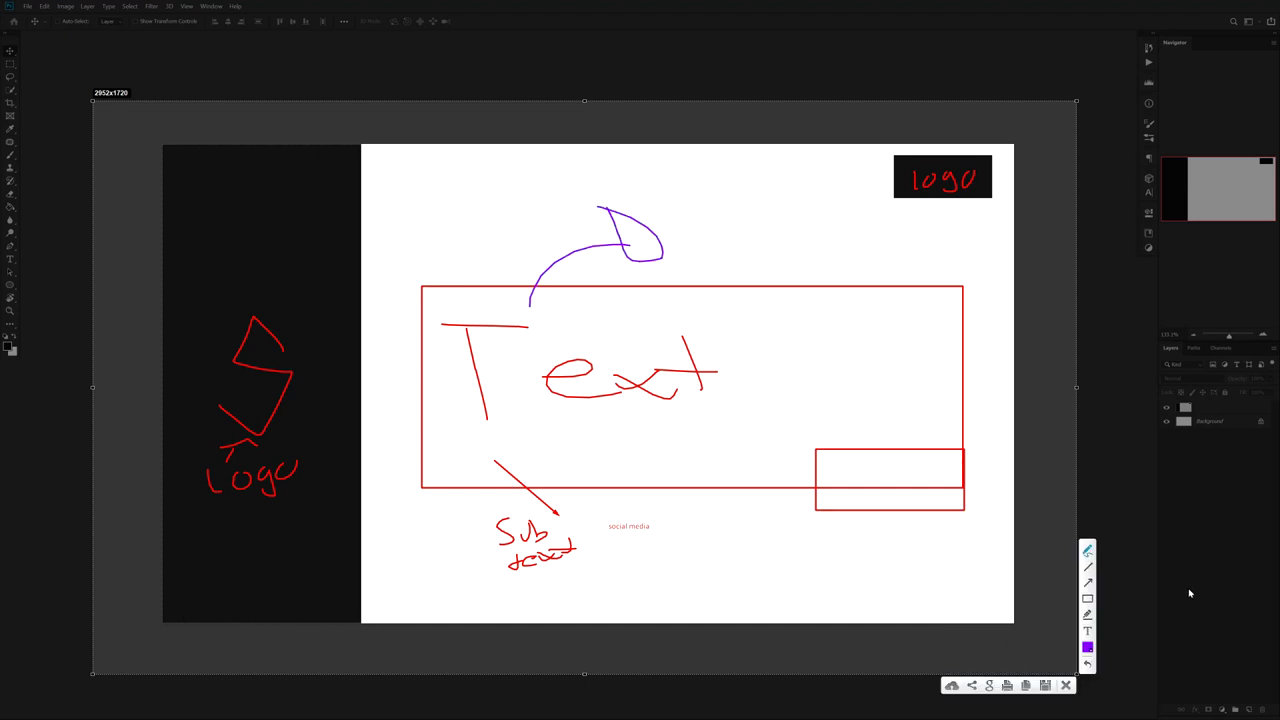
drag(846, 552, 762, 552)
drag(770, 542, 770, 560)
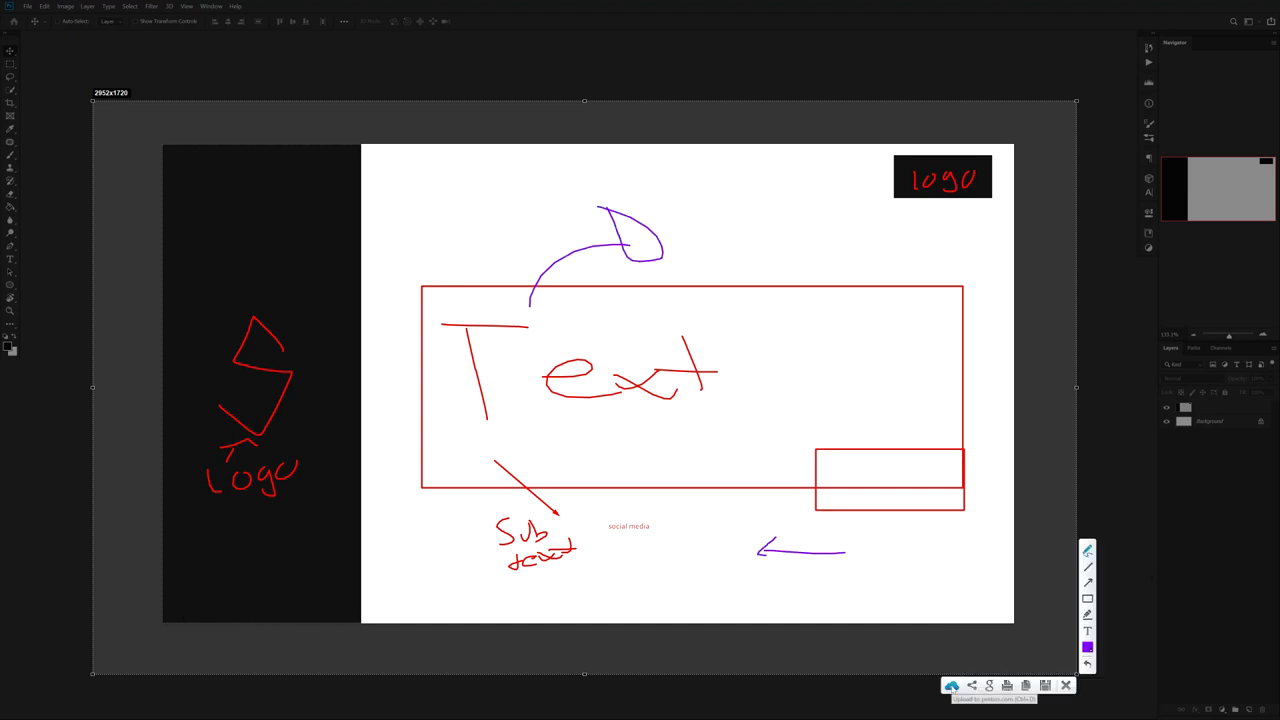
click(951, 686)
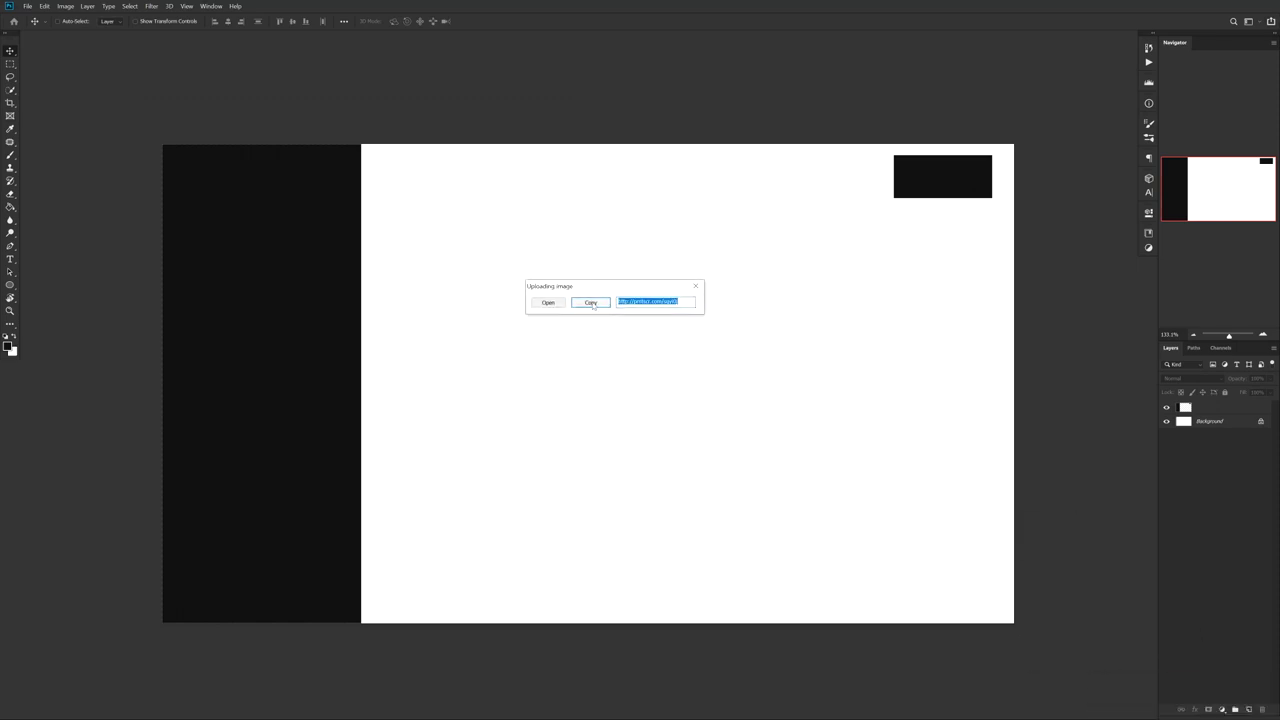
click(591, 304)
Take a new capture and annotate it with a purple arrow and handwritten 'CTRL C + CTRL V'
key(Print)
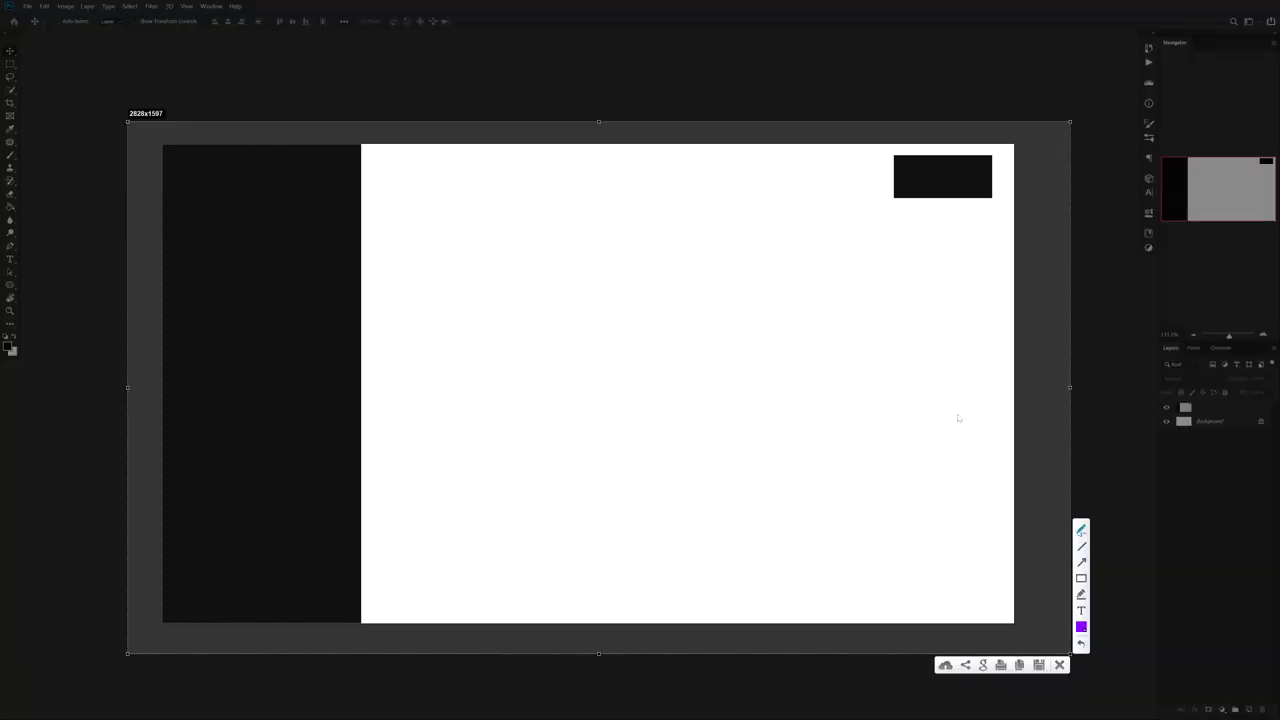
drag(811, 283, 843, 257)
drag(829, 229, 877, 261)
drag(627, 352, 650, 375)
drag(648, 372, 676, 366)
mouse_move(664, 352)
mouse_down()
mouse_move(666, 378)
mouse_move(705, 370)
mouse_up()
drag(707, 340, 766, 372)
drag(752, 400, 820, 398)
drag(829, 372, 849, 370)
mouse_move(852, 398)
mouse_down()
mouse_move(872, 372)
mouse_move(926, 352)
mouse_up()
Copy the capture and paste it into the Discord chat as an upload
key(Escape)
click(505, 710)
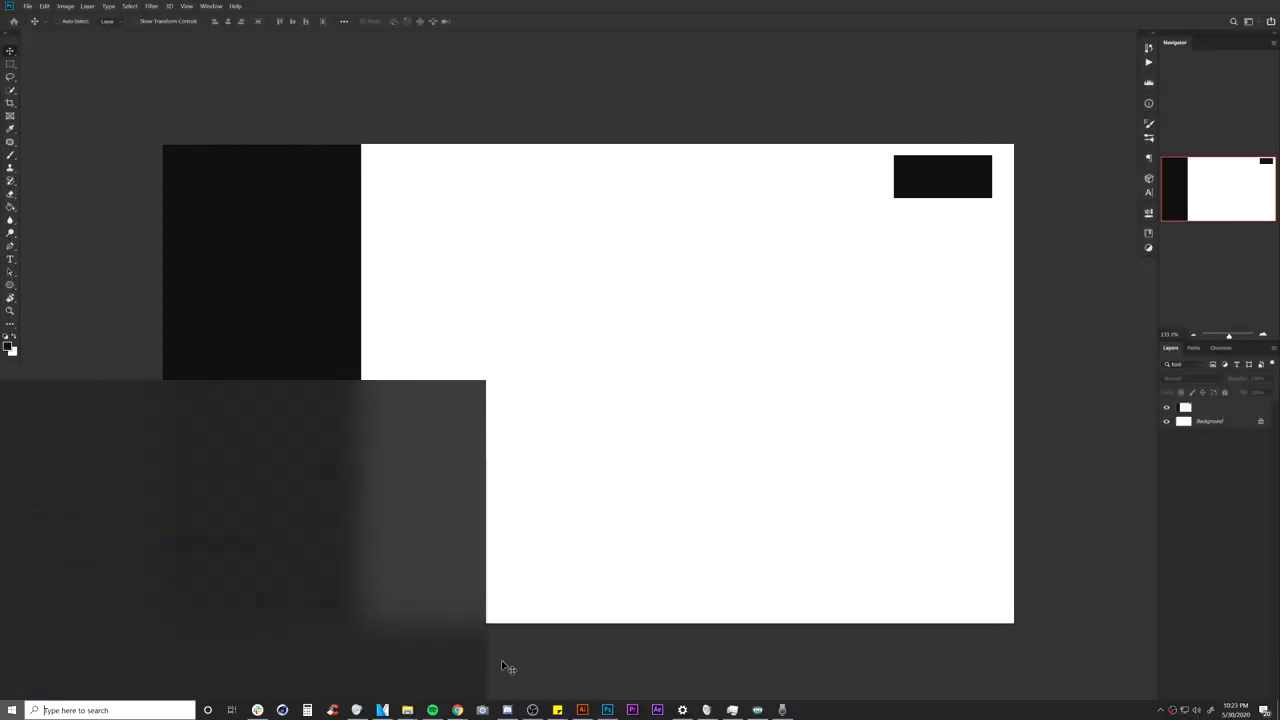
key(ctrl+v)
click(722, 419)
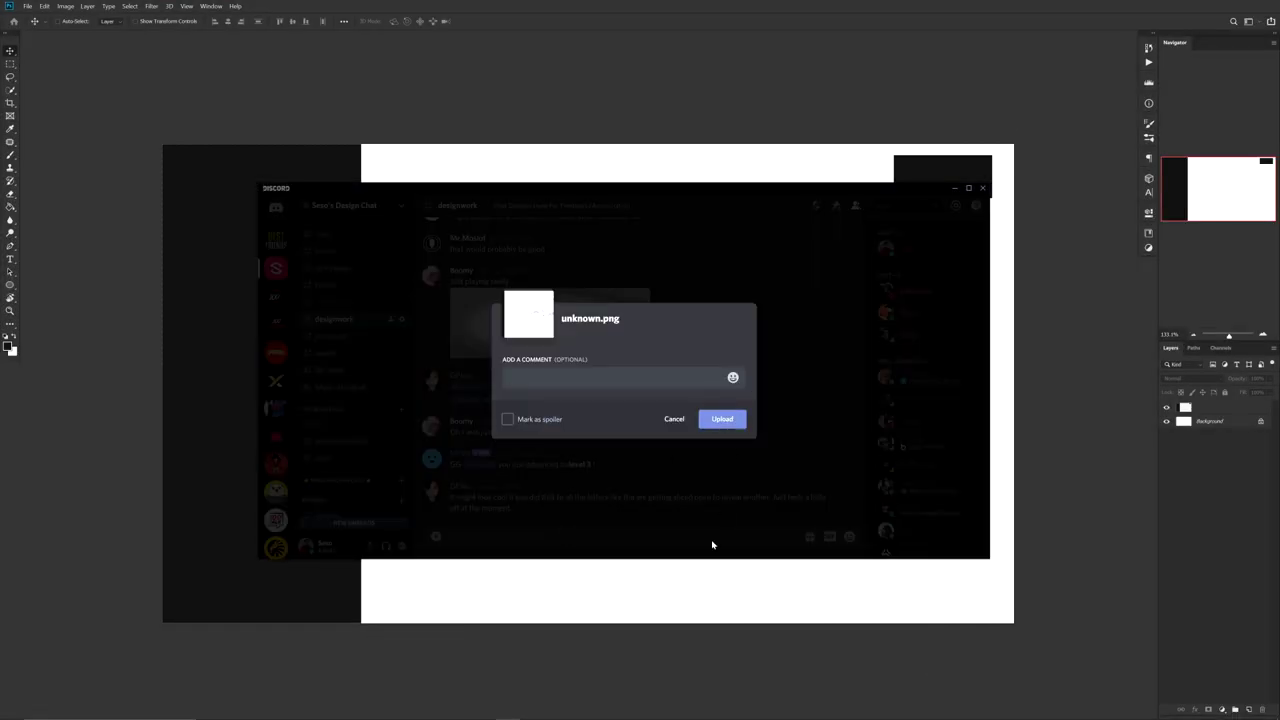
Switch the pen to yellow and handwrite 'color?' beside the fox's face
click(1055, 481)
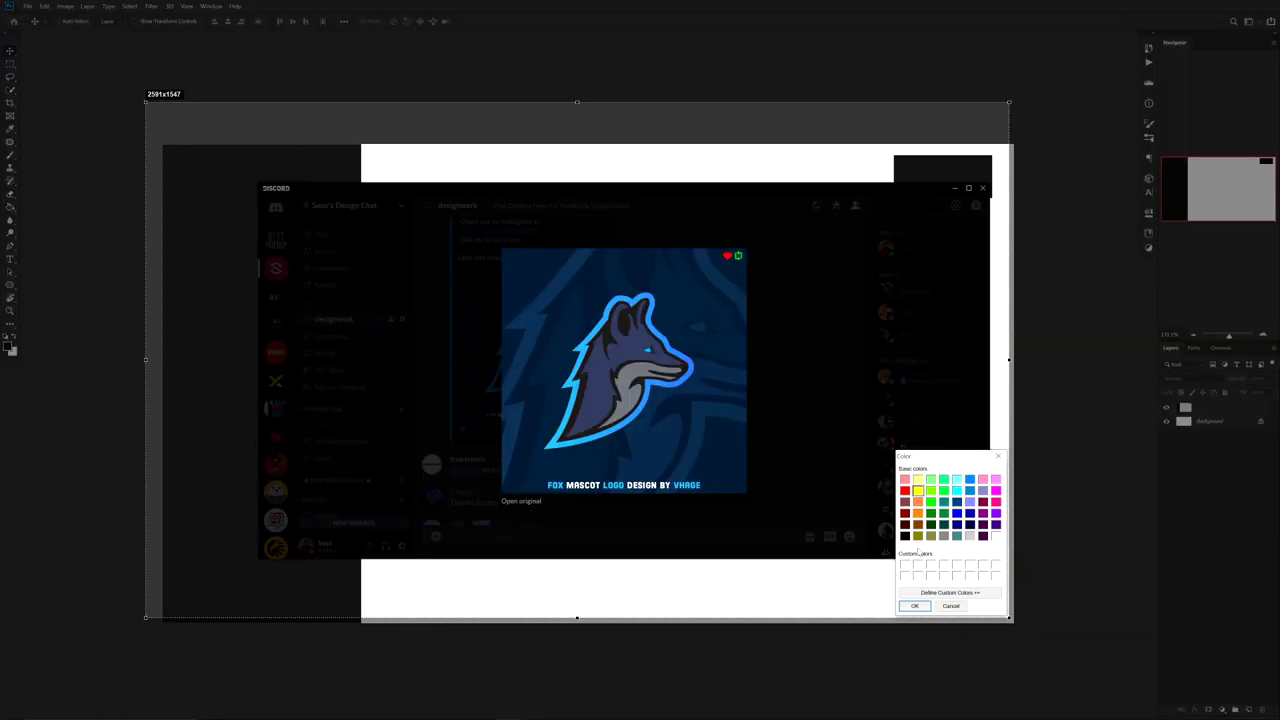
click(914, 606)
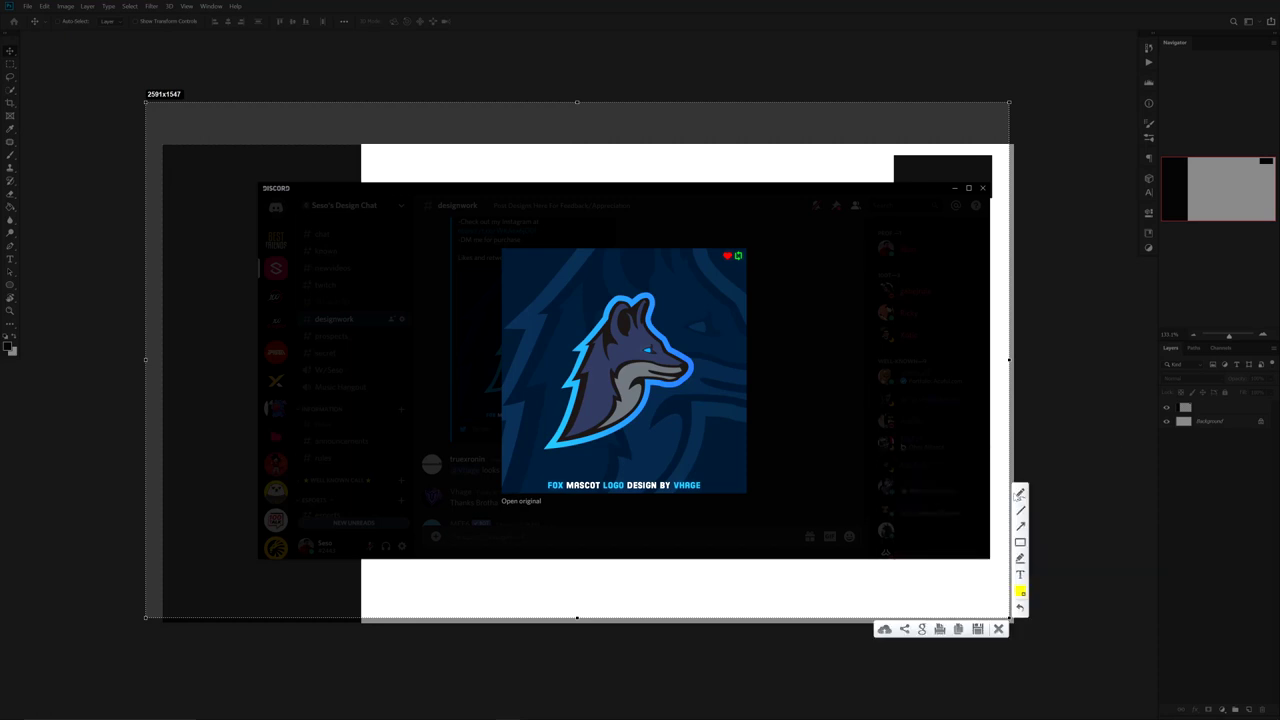
mouse_move(672, 320)
mouse_down()
mouse_move(638, 336)
mouse_move(686, 318)
mouse_up()
drag(700, 308, 709, 313)
drag(721, 303, 719, 305)
drag(727, 311, 734, 303)
drag(742, 285, 739, 300)
click(738, 306)
Circle the muzzle with 'Thicker', mark the ear 'fix?', add a hooked arrow and 'awesome'
mouse_move(646, 352)
mouse_down()
mouse_move(672, 430)
mouse_move(733, 414)
mouse_up()
drag(640, 305, 676, 280)
drag(680, 270, 702, 276)
click(702, 281)
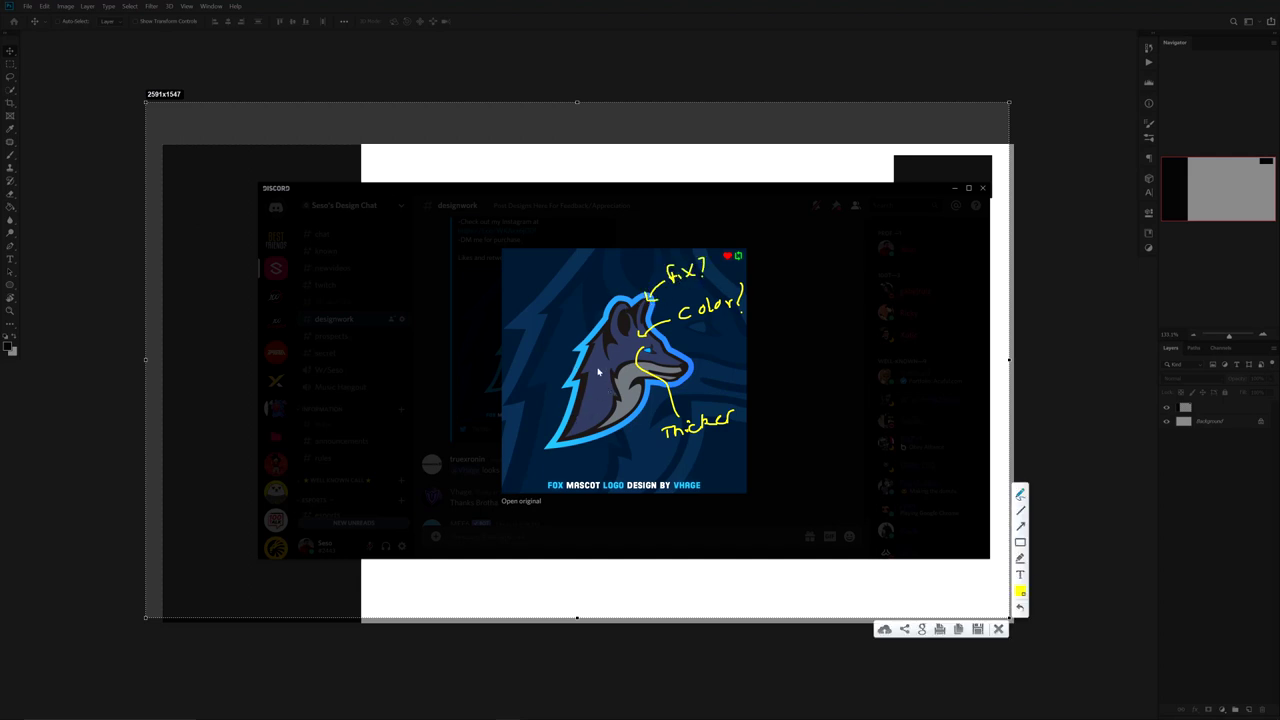
drag(587, 395, 606, 453)
drag(584, 399, 598, 395)
drag(593, 468, 710, 458)
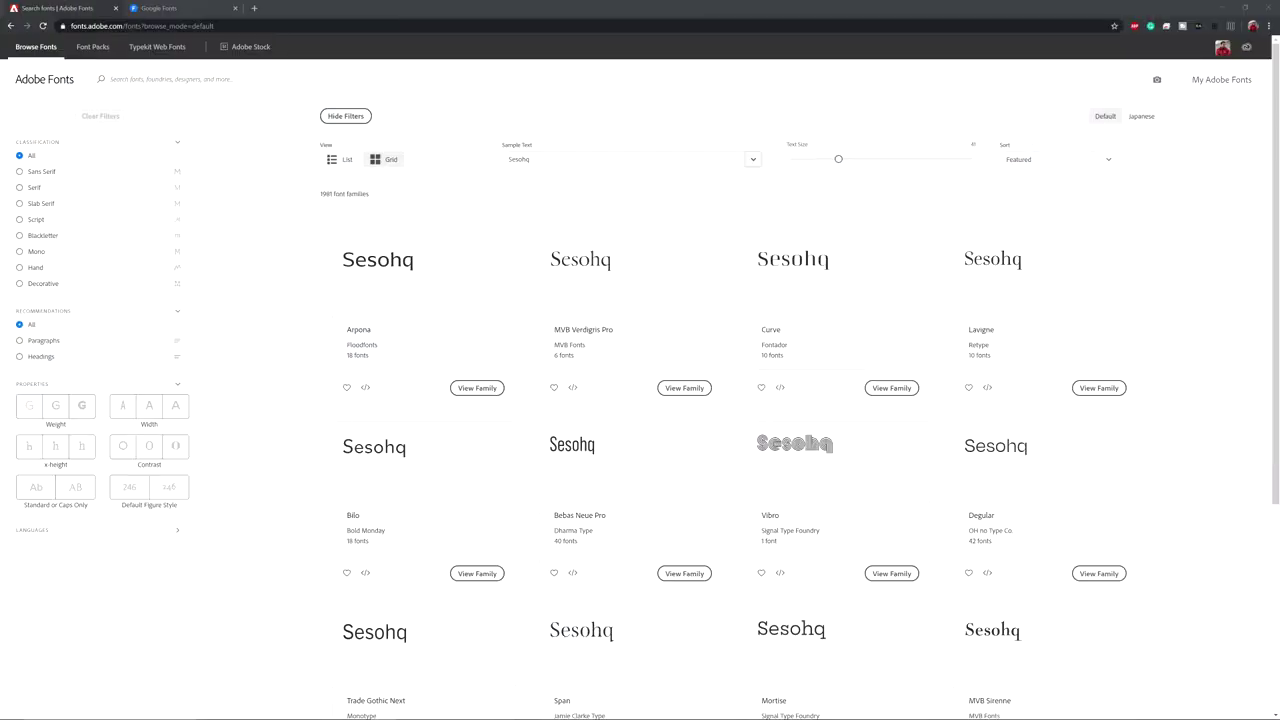
Glance over the Google Fonts tab, then return to Adobe Fonts
scroll(420, 320, down, 2)
scroll(266, 206, up, 2)
click(185, 8)
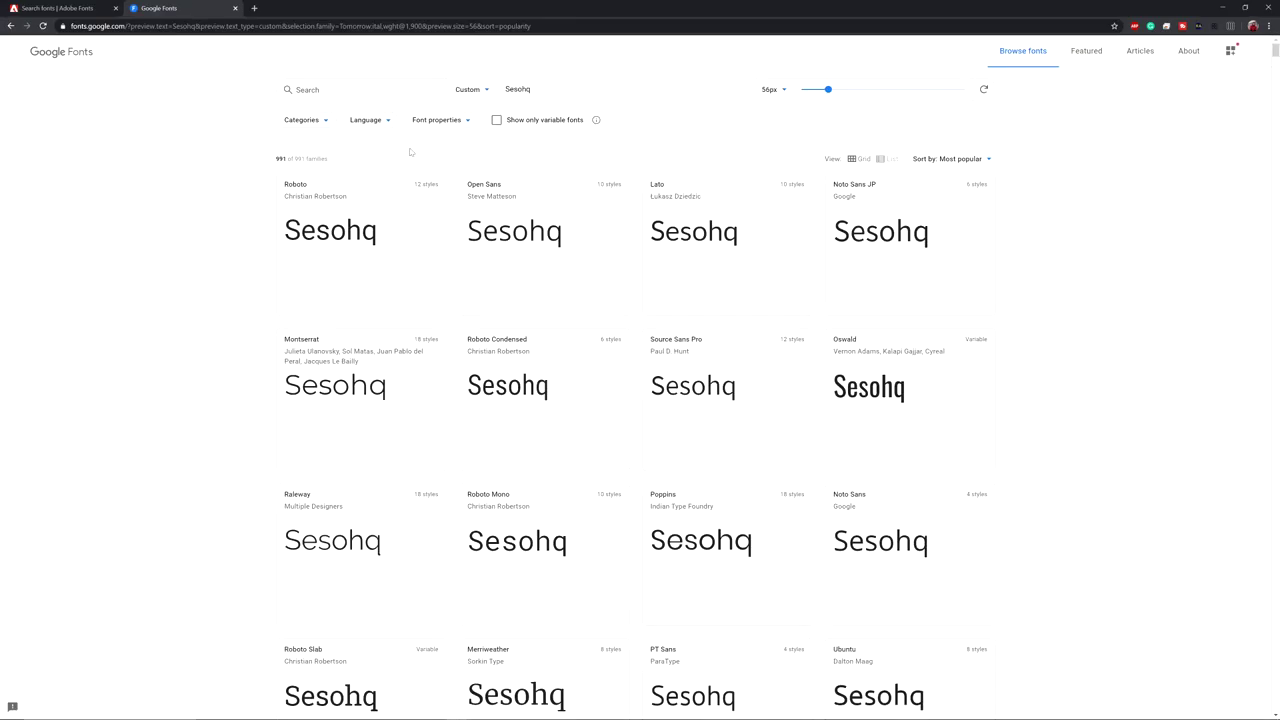
scroll(234, 278, down, 4)
scroll(234, 270, up, 2)
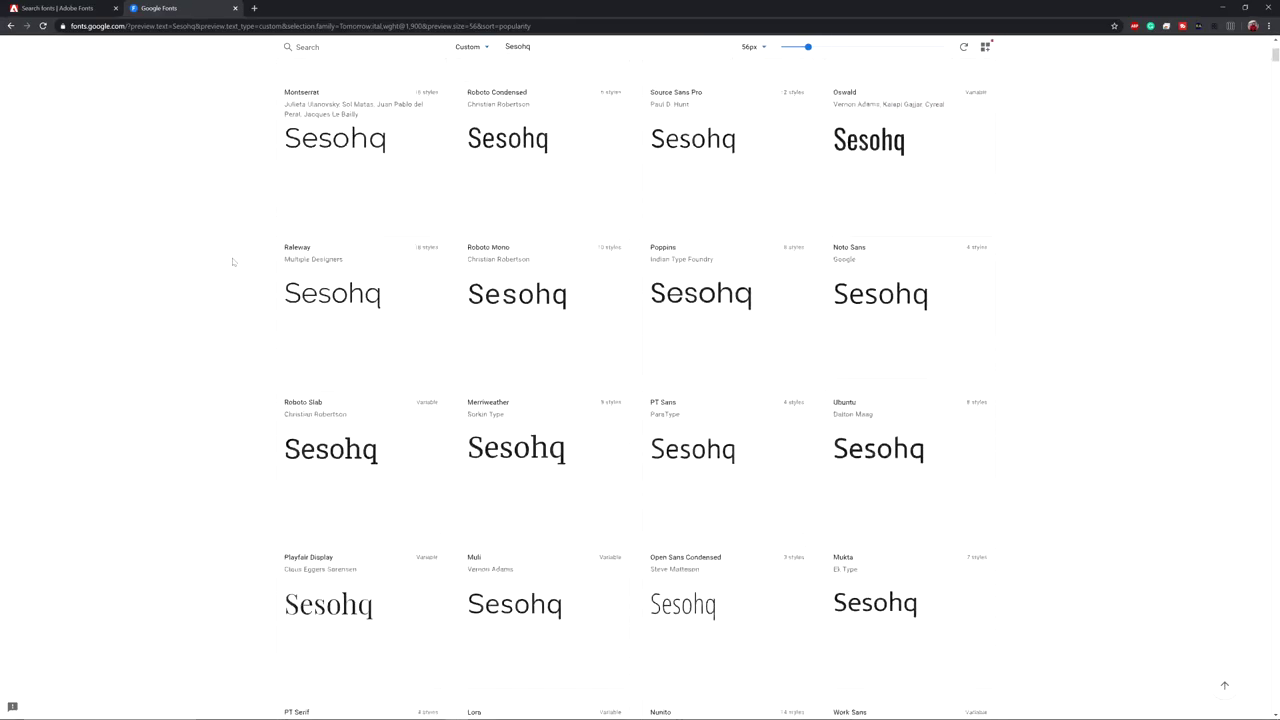
scroll(232, 262, up, 2)
click(55, 8)
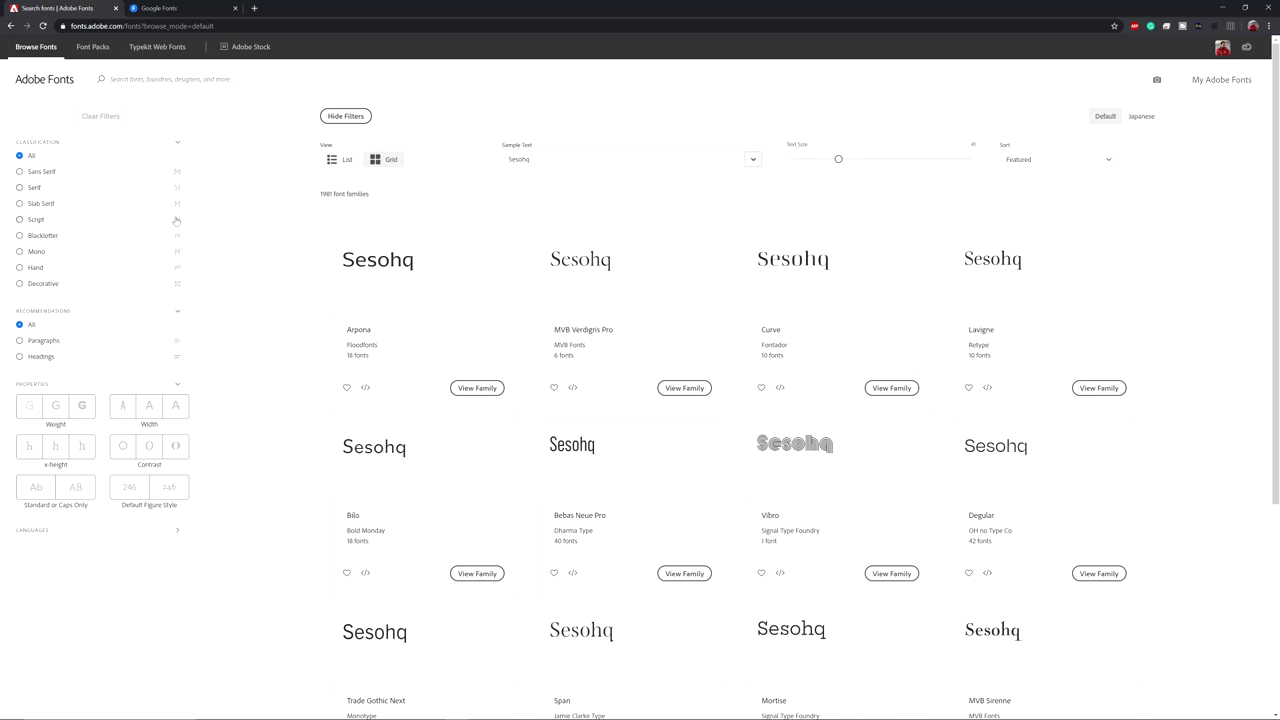
Try the Serif, Slab Serif, Script and Mono classifications, settling back on Sans Serif
click(40, 174)
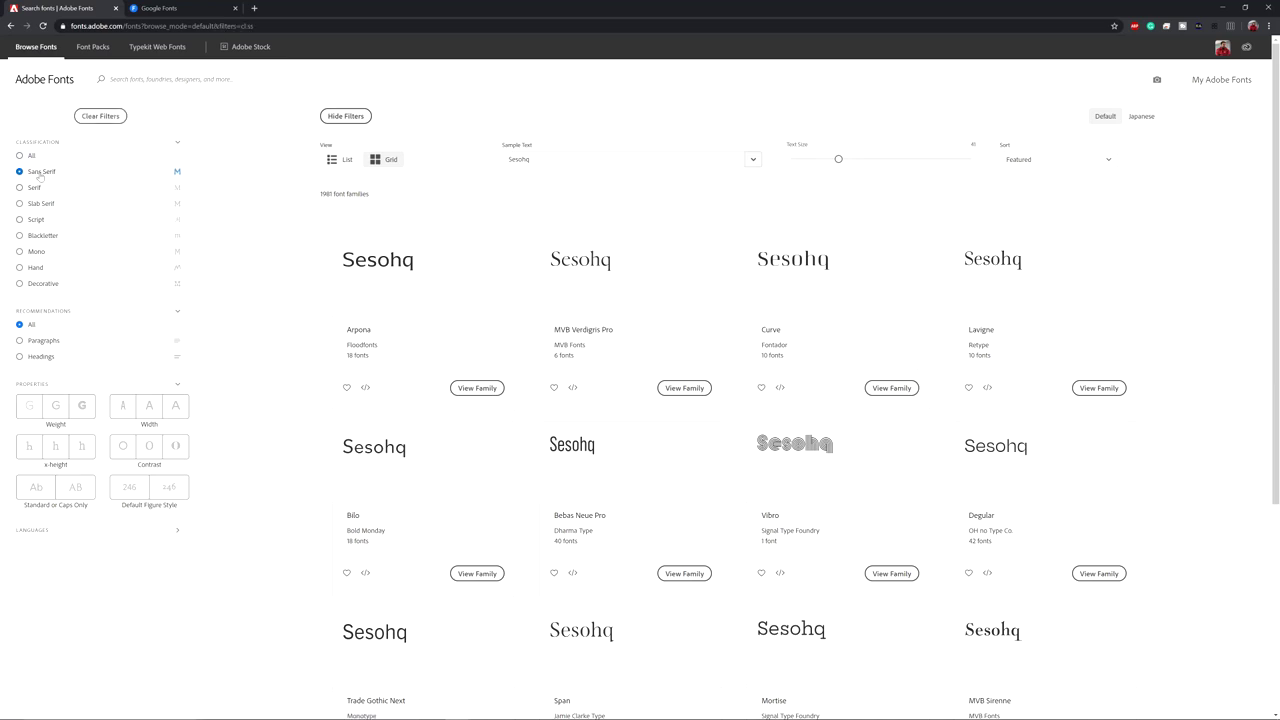
click(36, 188)
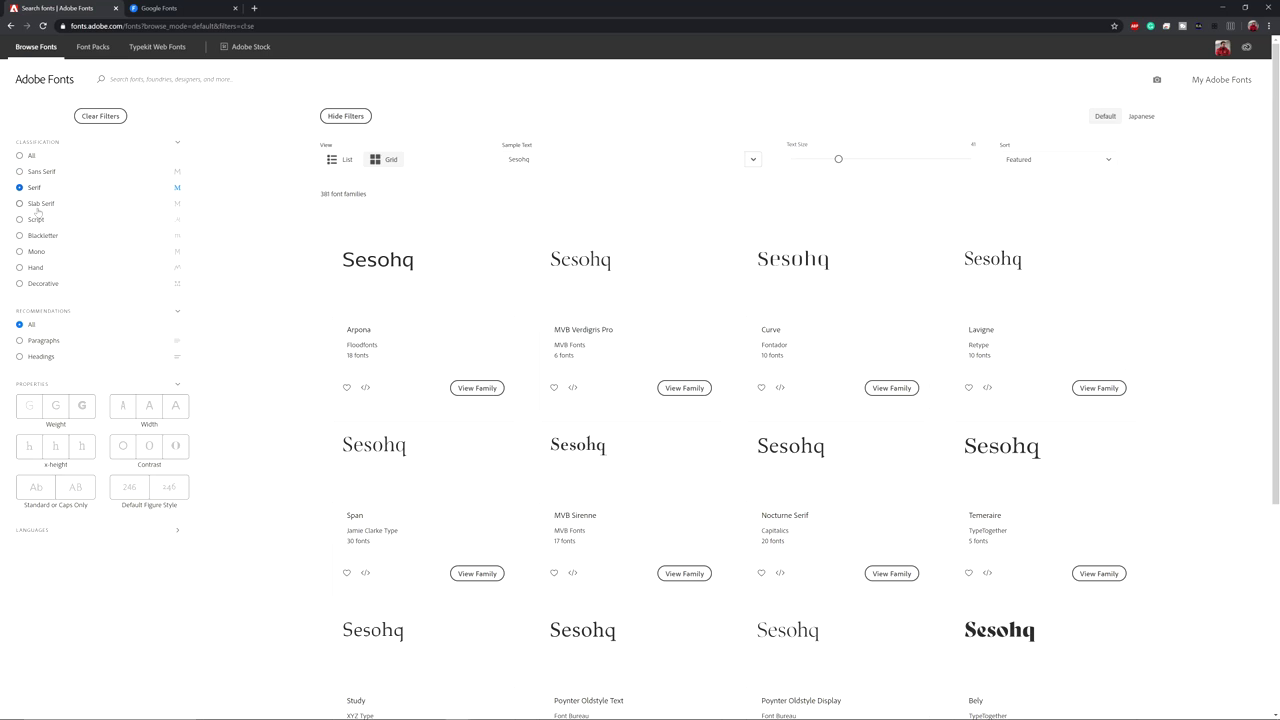
click(38, 204)
click(36, 220)
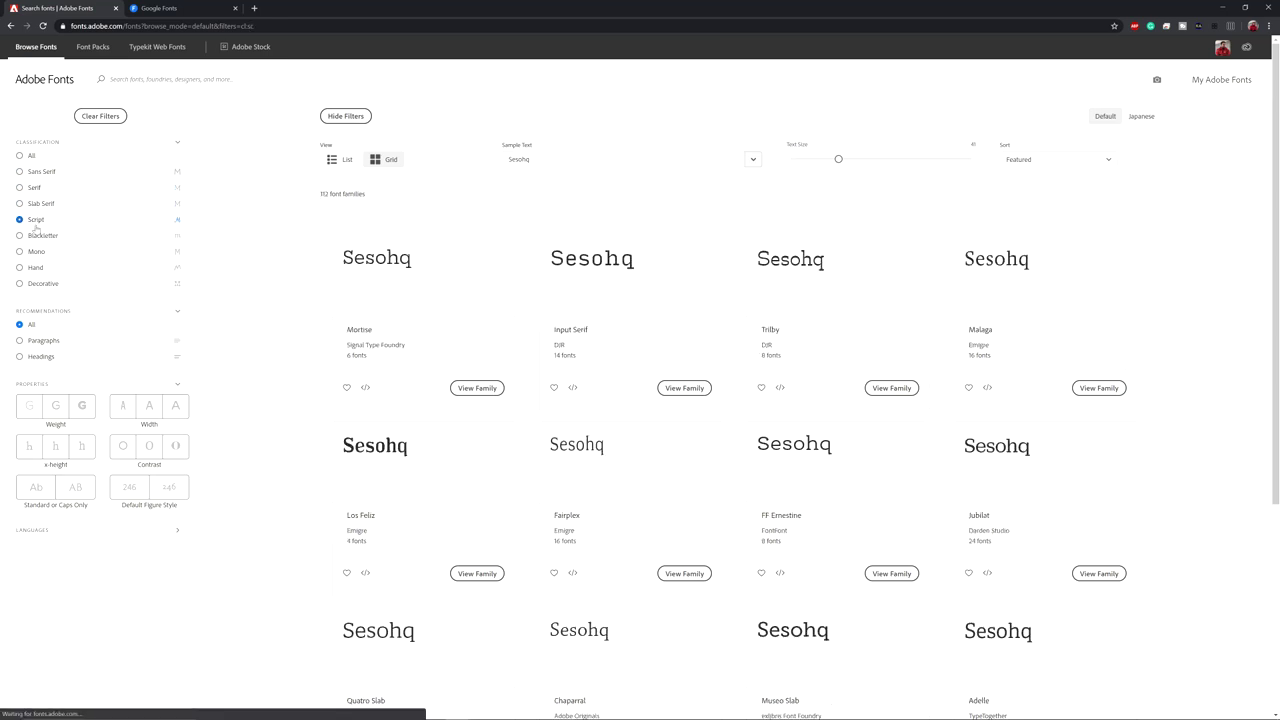
click(34, 256)
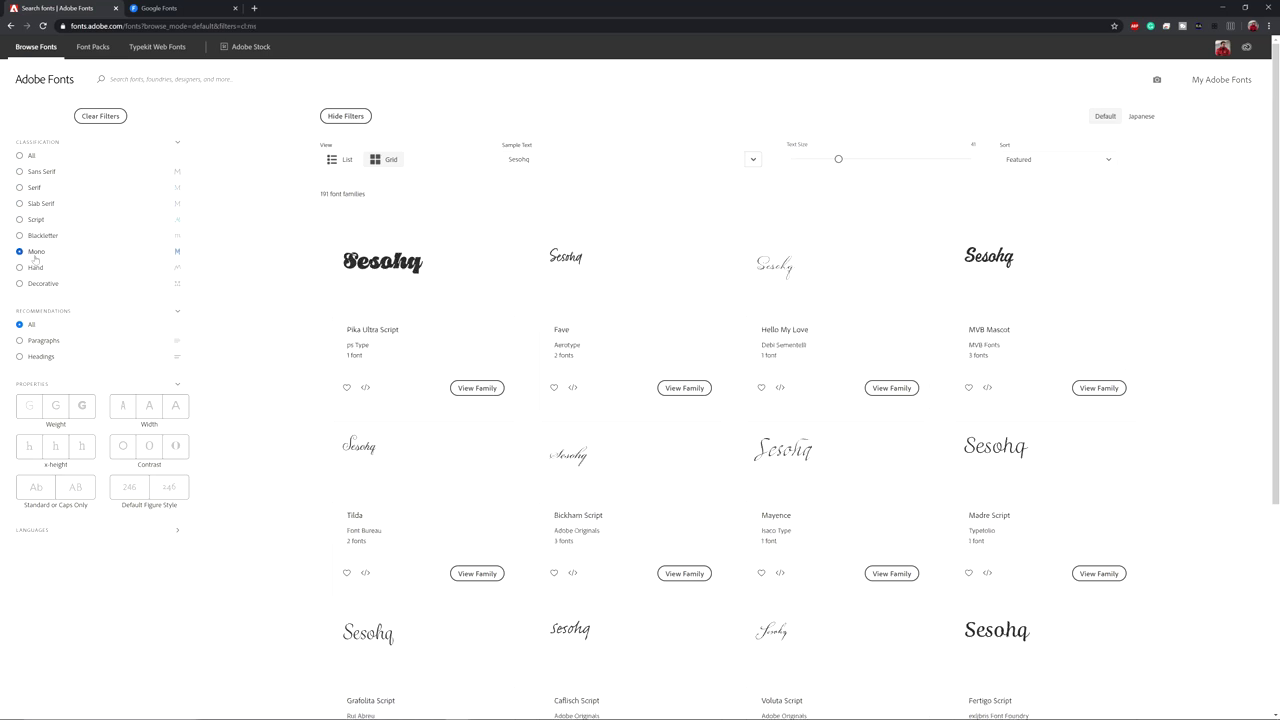
click(38, 172)
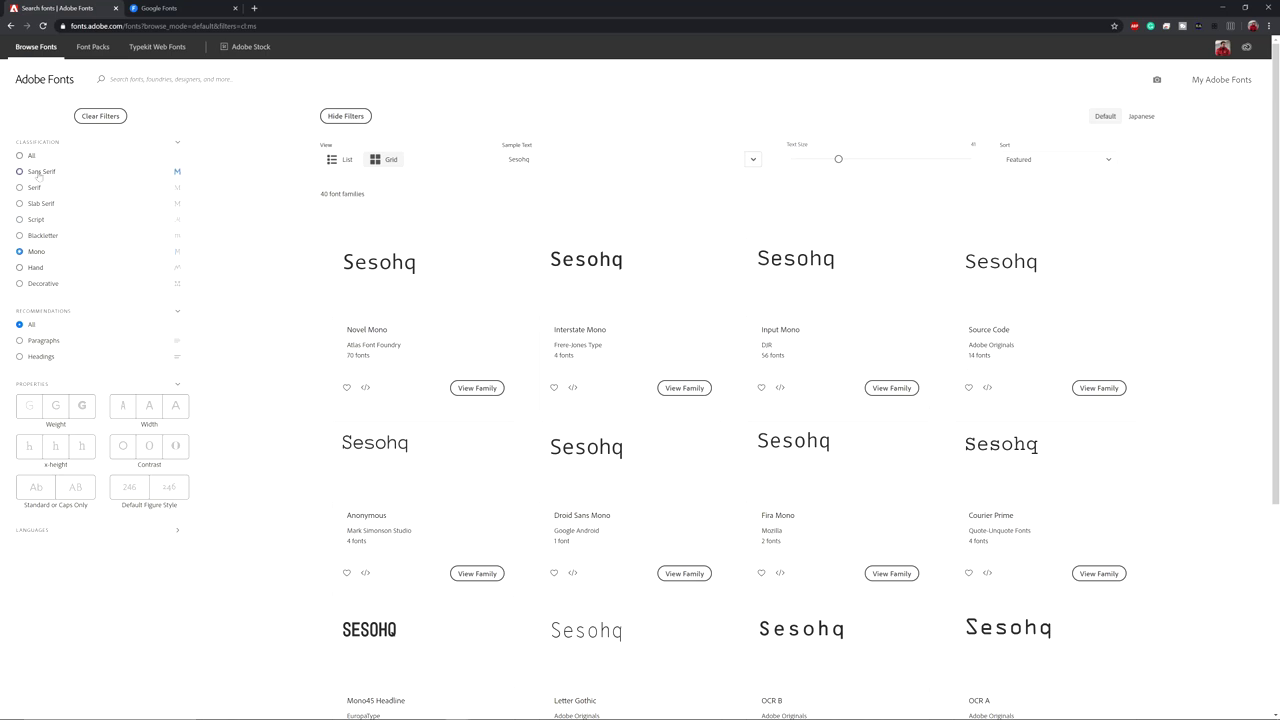
Set the width filter to normal and the weight filter to bold
click(175, 406)
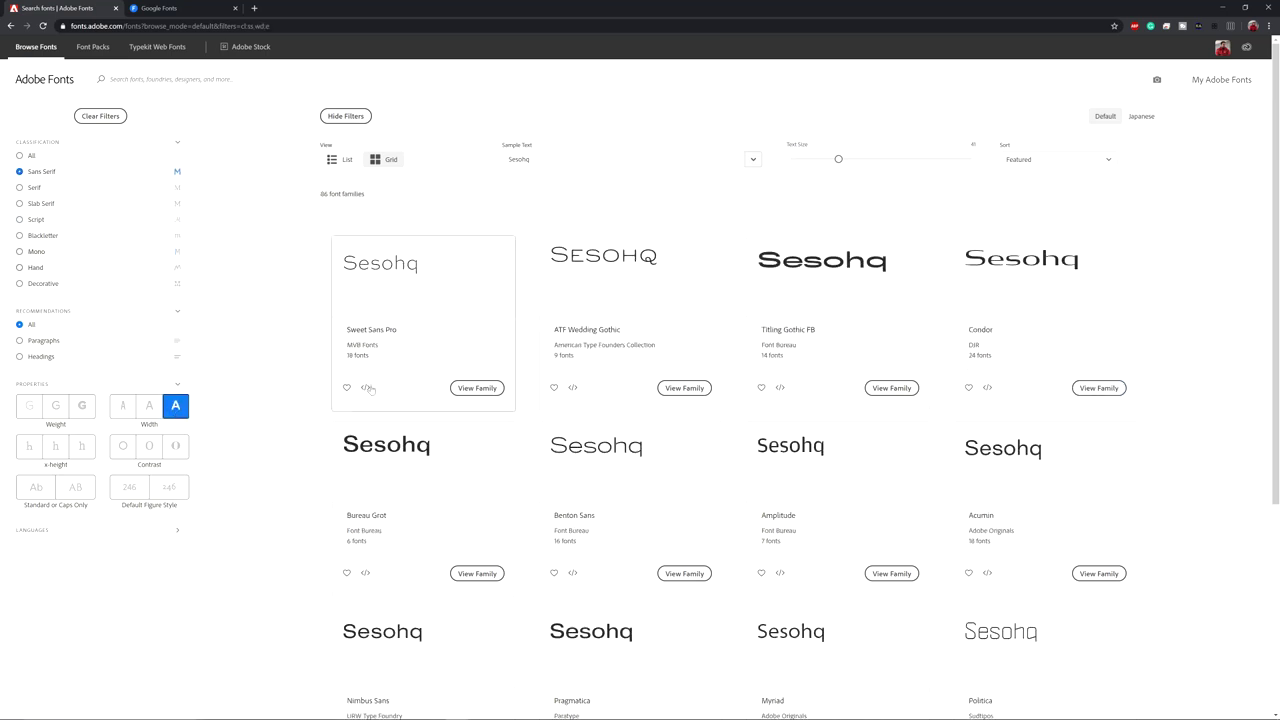
scroll(411, 392, down, 3)
scroll(411, 392, up, 3)
click(149, 406)
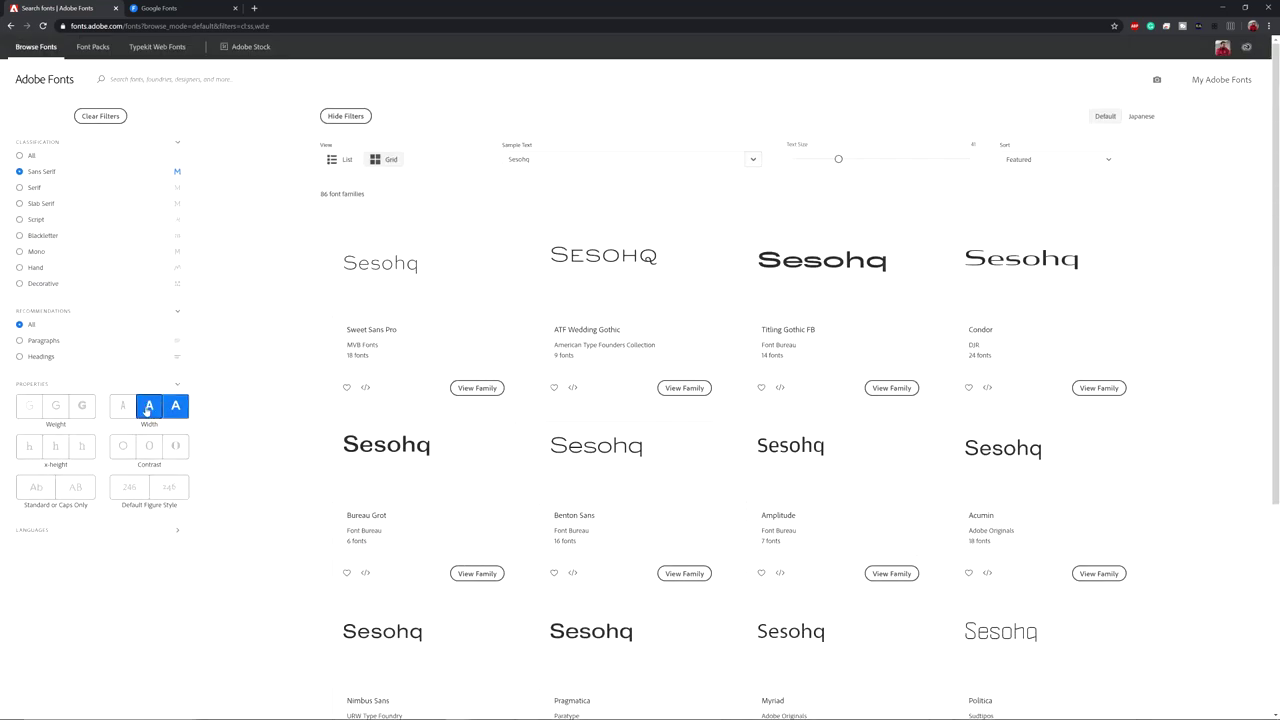
click(81, 405)
Clear the x-height filter, show results as a list, and enlarge the sample text
click(55, 446)
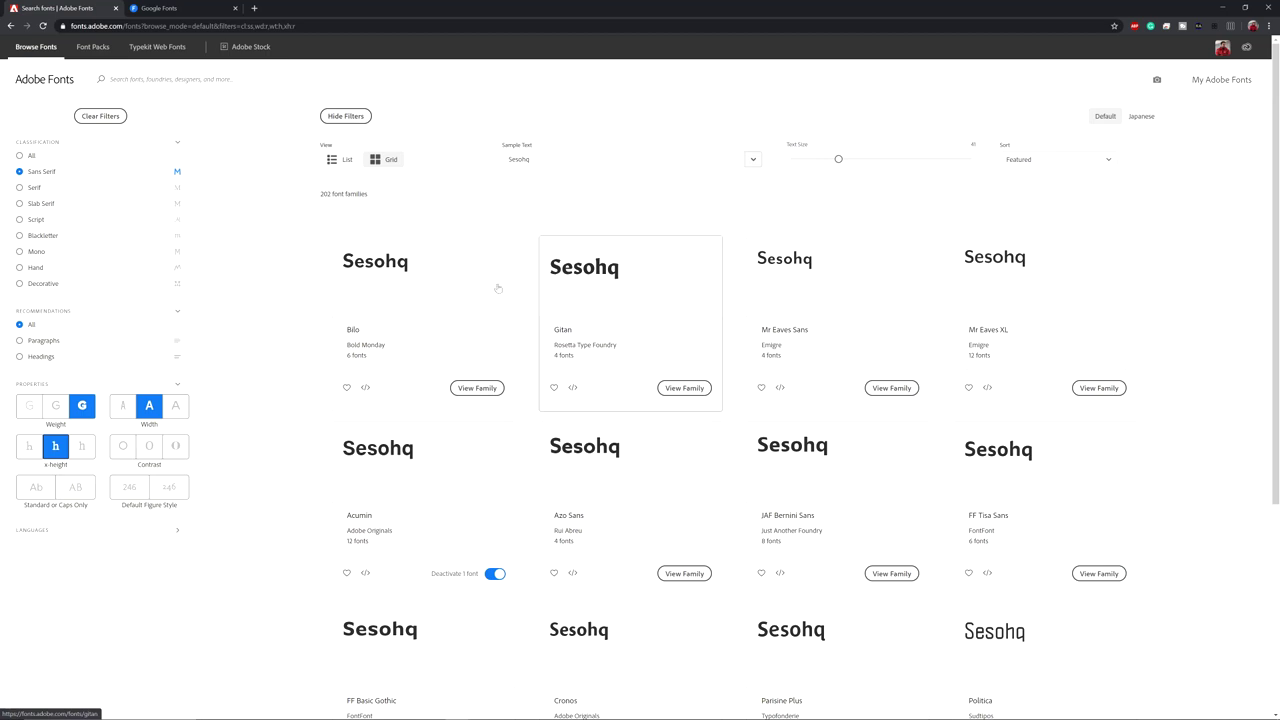
click(38, 449)
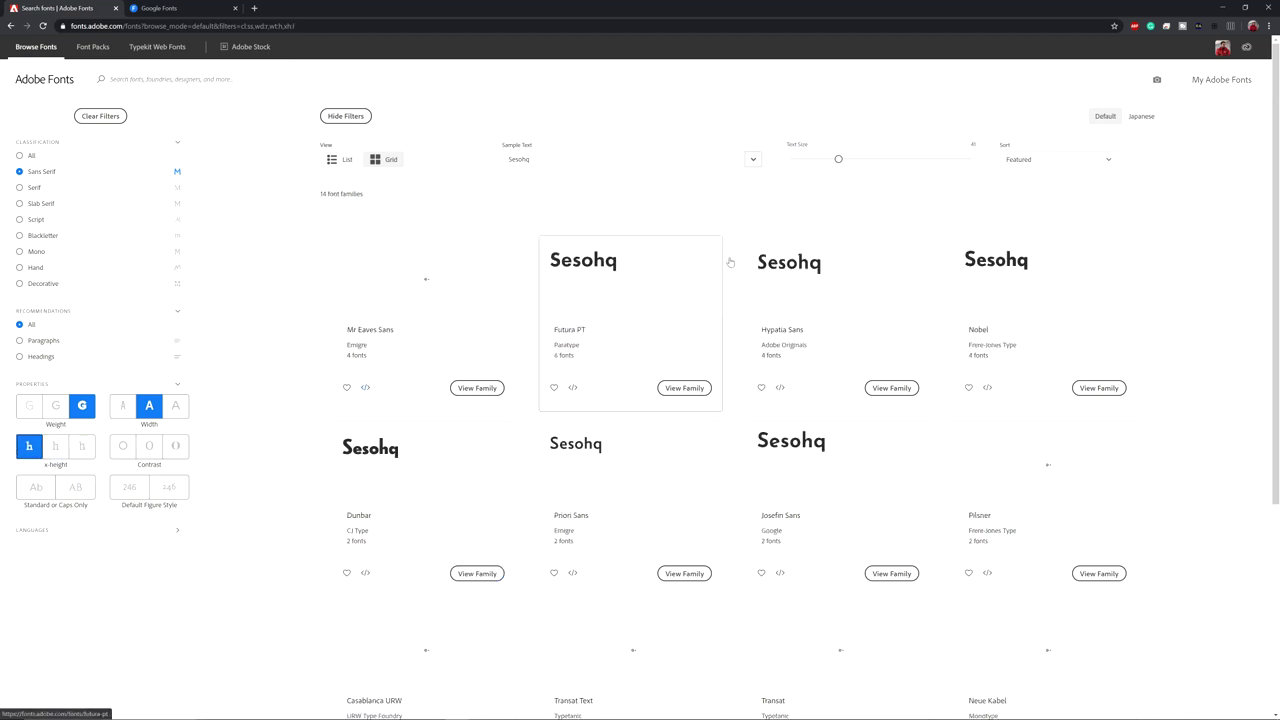
scroll(722, 302, down, 2)
scroll(722, 302, up, 3)
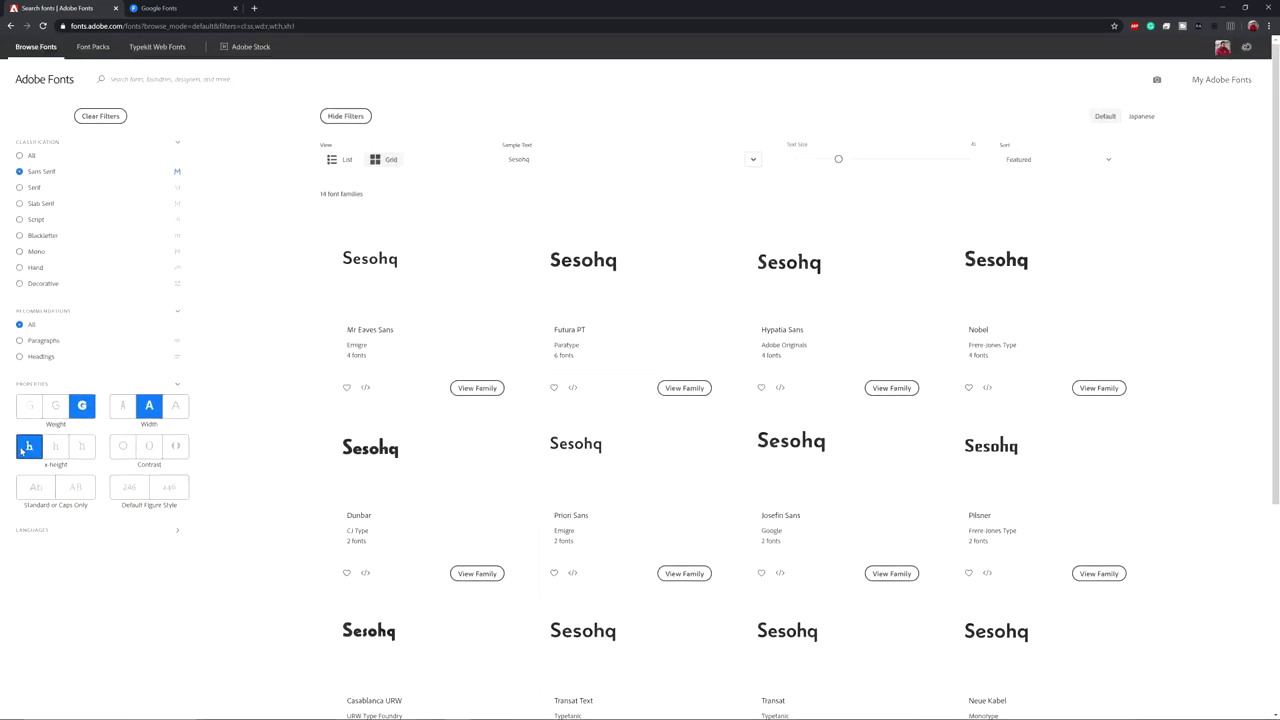
click(24, 448)
click(340, 159)
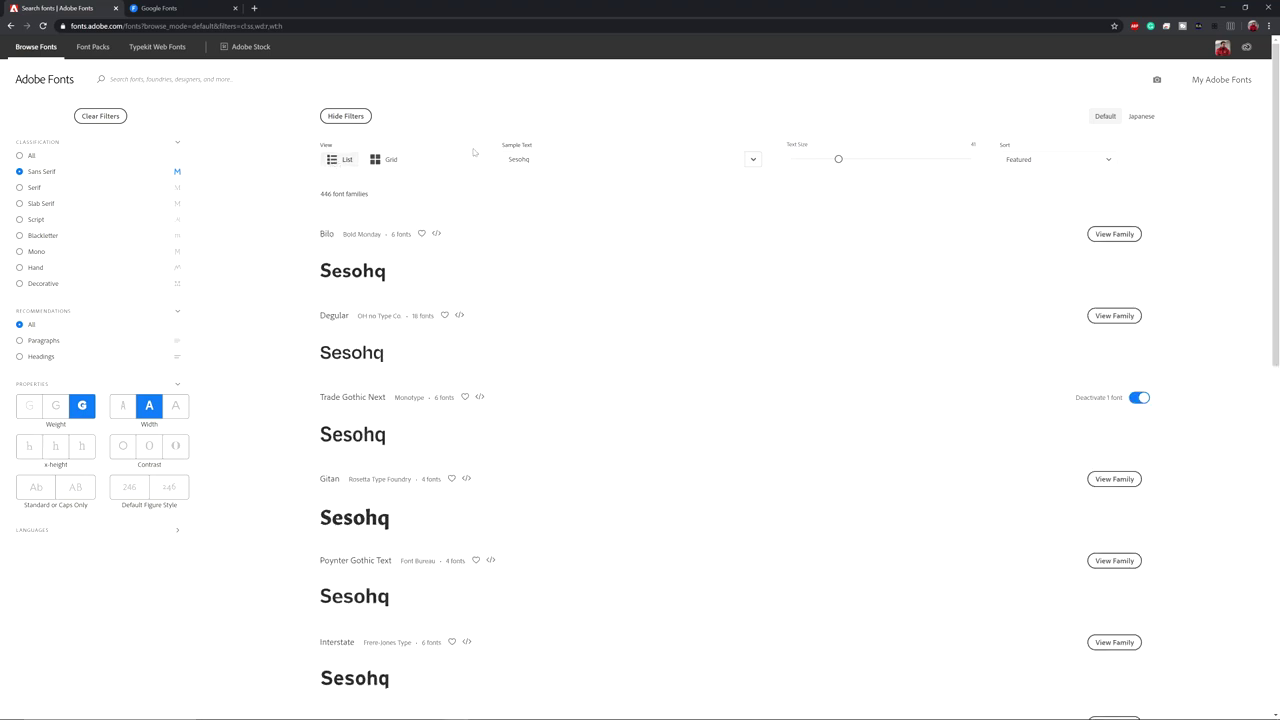
drag(838, 159, 931, 160)
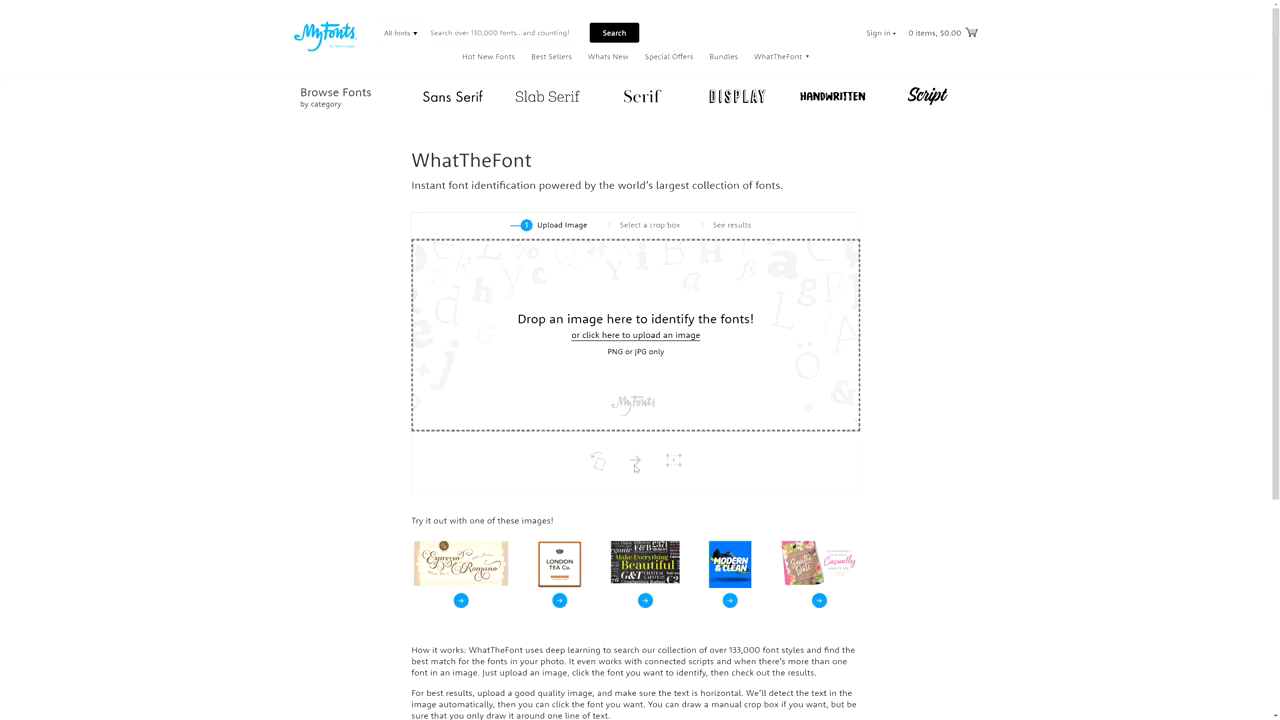
Run WhatTheFont on the Modern & Clean sample image, which matches Neo Sans Std Black Italic
click(730, 600)
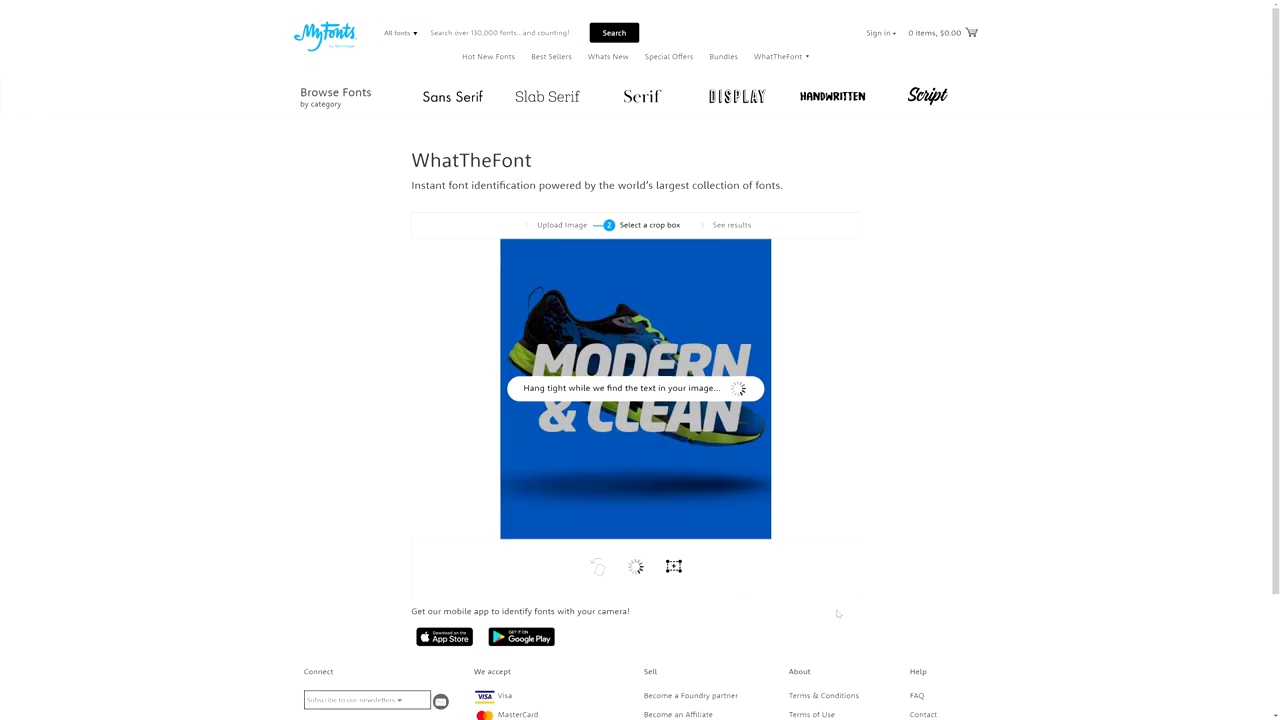
click(637, 568)
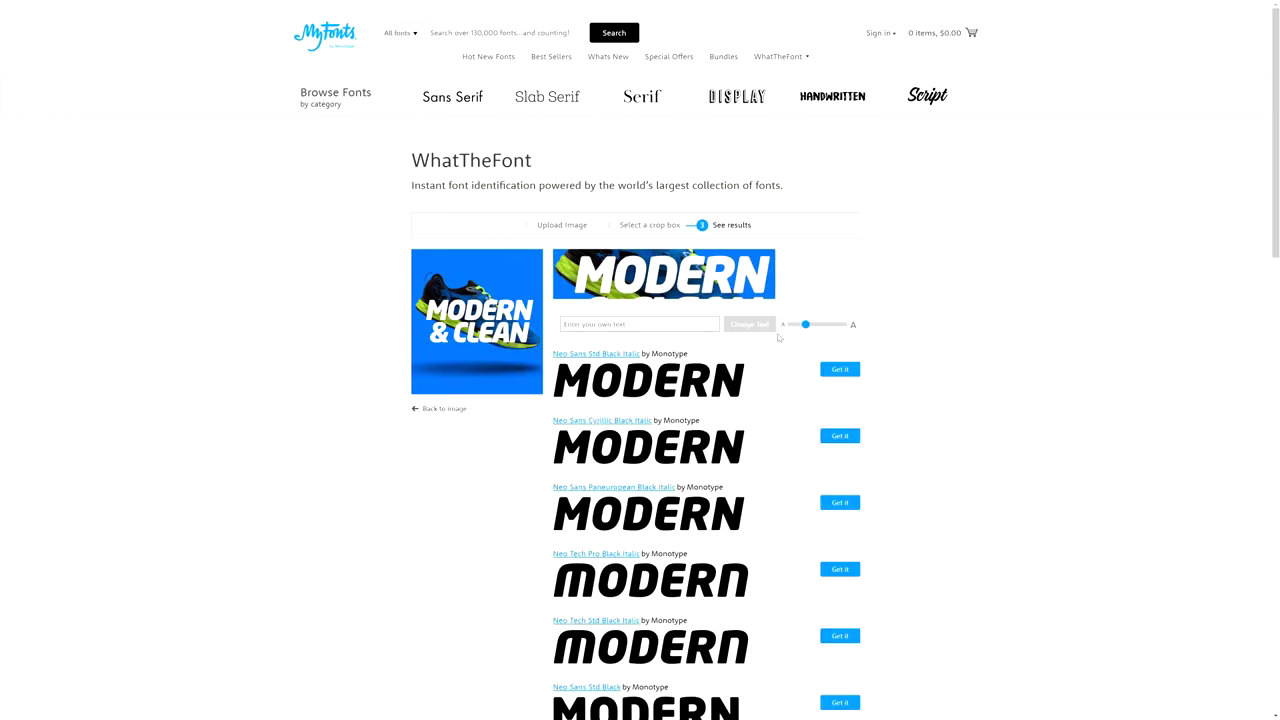
scroll(868, 423, down, 3)
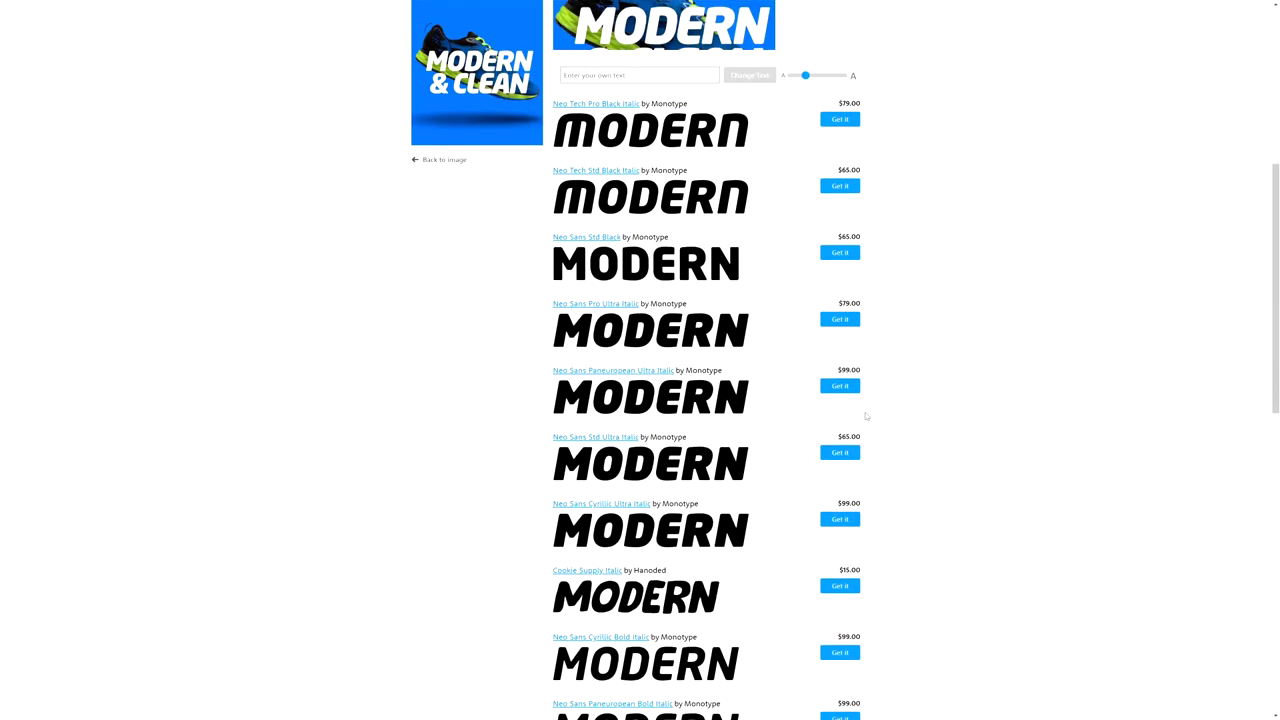
scroll(891, 502, up, 3)
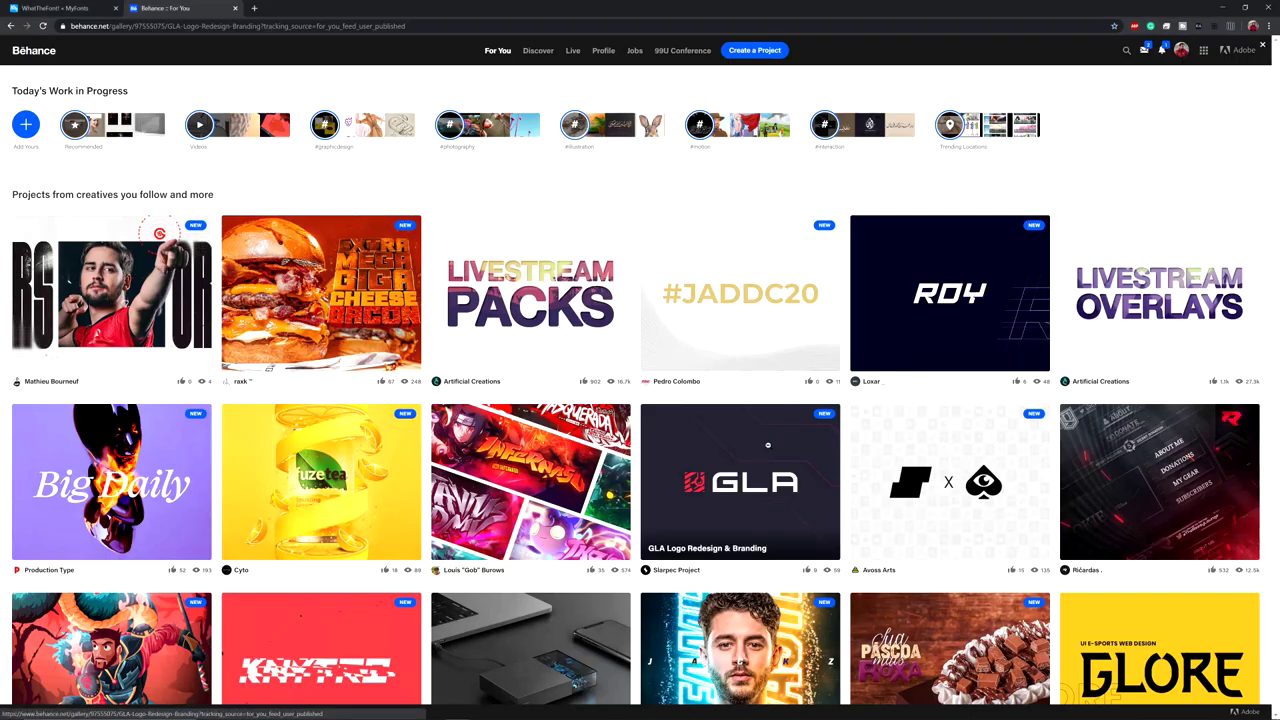
Capture and save a Lightshot screenshot of the GAMER SERIES heading from Behance's GLA project
click(745, 470)
scroll(822, 382, down, 10)
scroll(822, 382, down, 7)
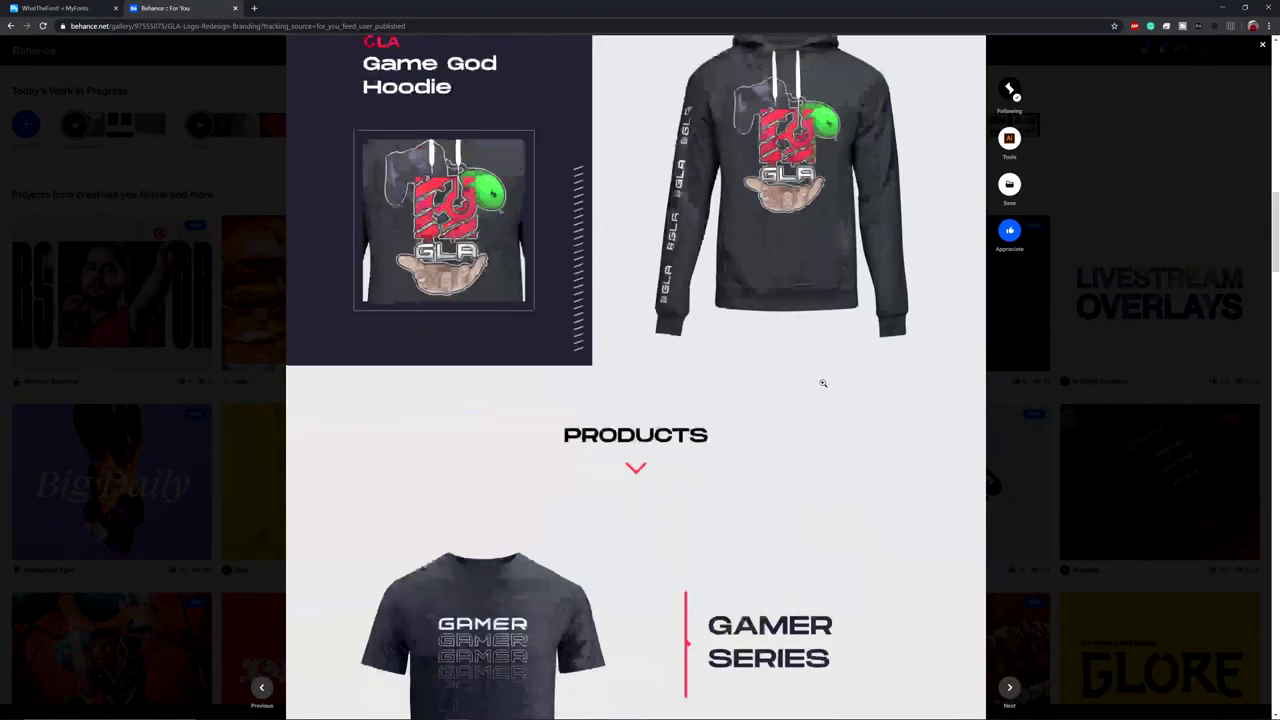
key(Print)
drag(712, 412, 886, 470)
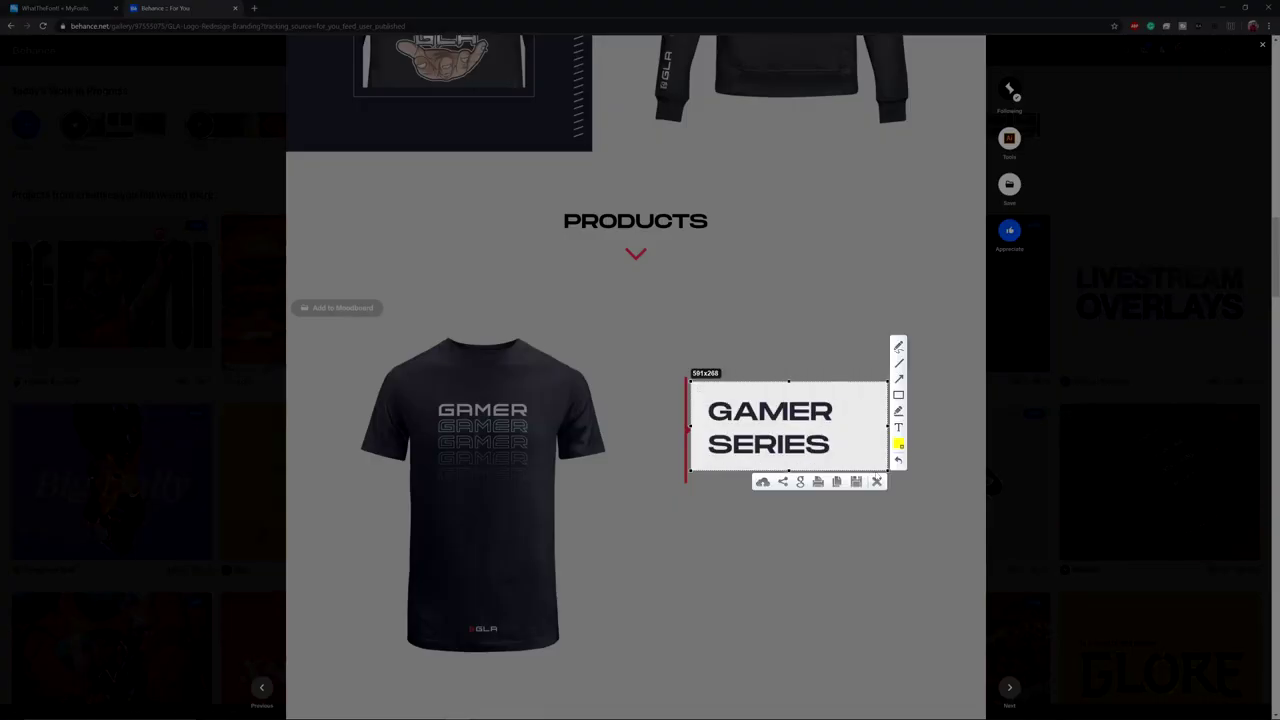
click(856, 480)
key(Return)
Identify the pasted GAMER SERIES screenshot and open the Heading Pro Ultra Wide Extra Bold match
click(60, 8)
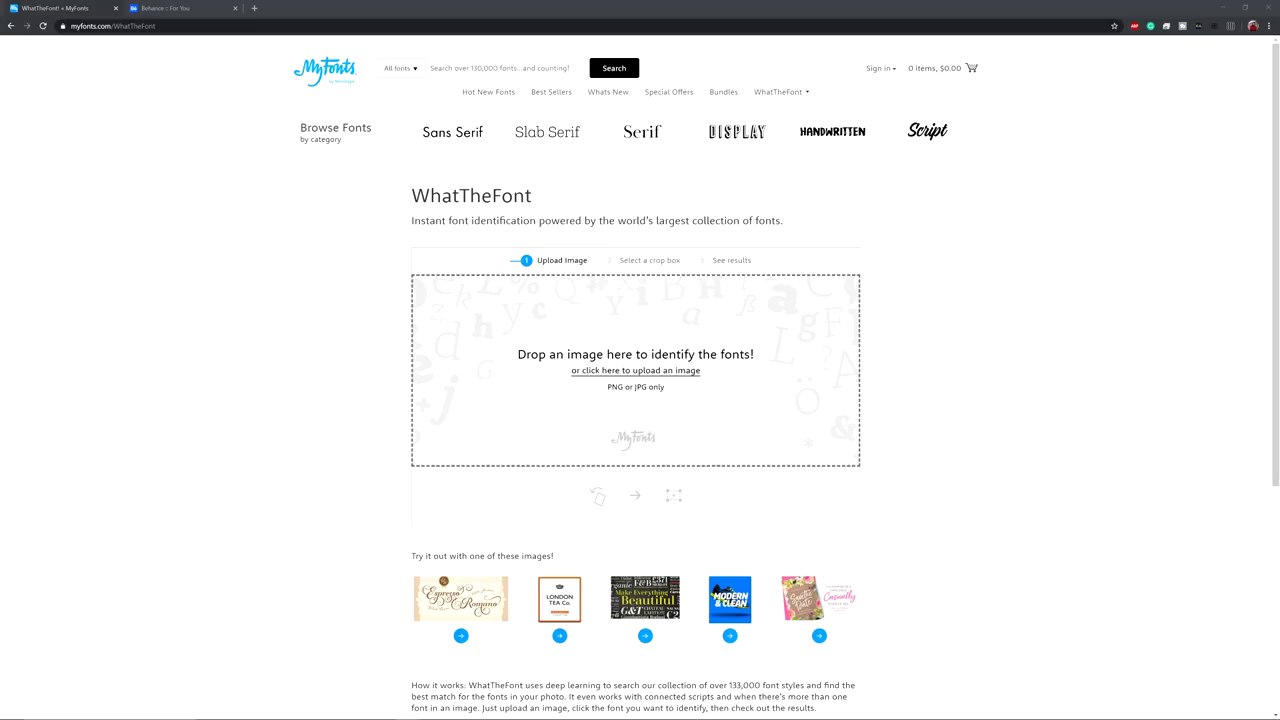
key(ctrl+v)
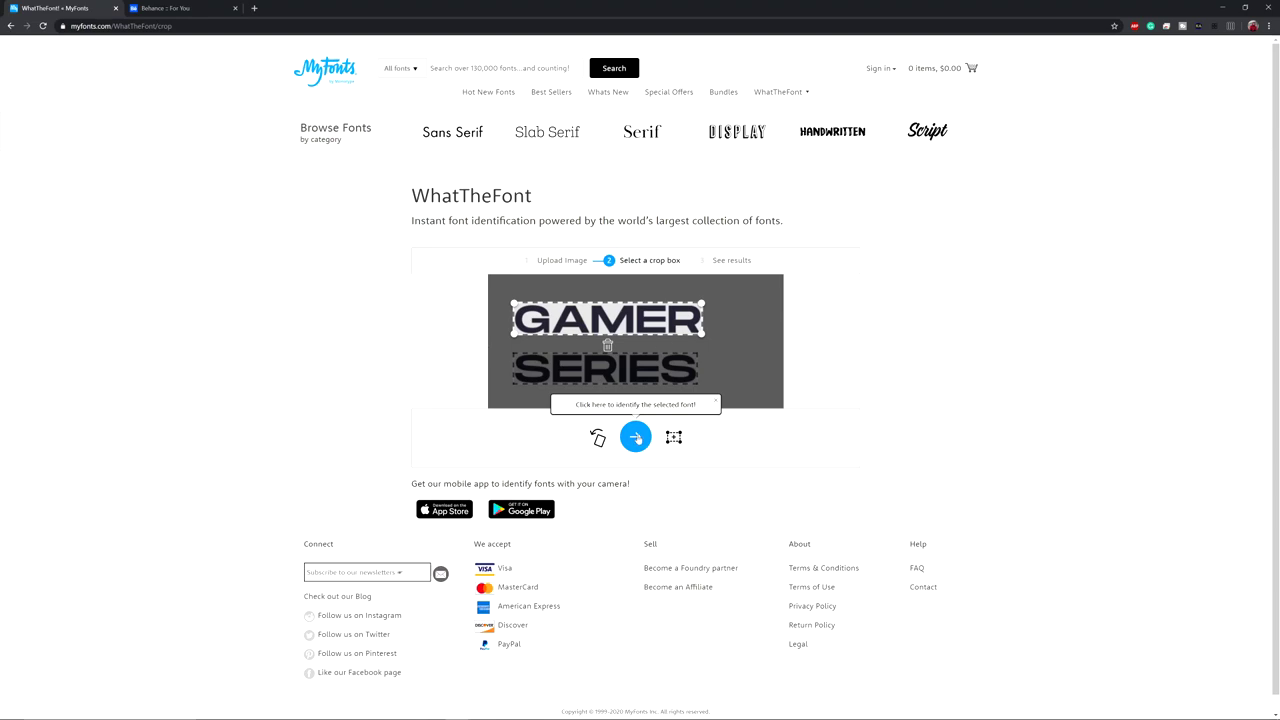
click(635, 436)
scroll(895, 363, down, 1)
scroll(895, 363, down, 2)
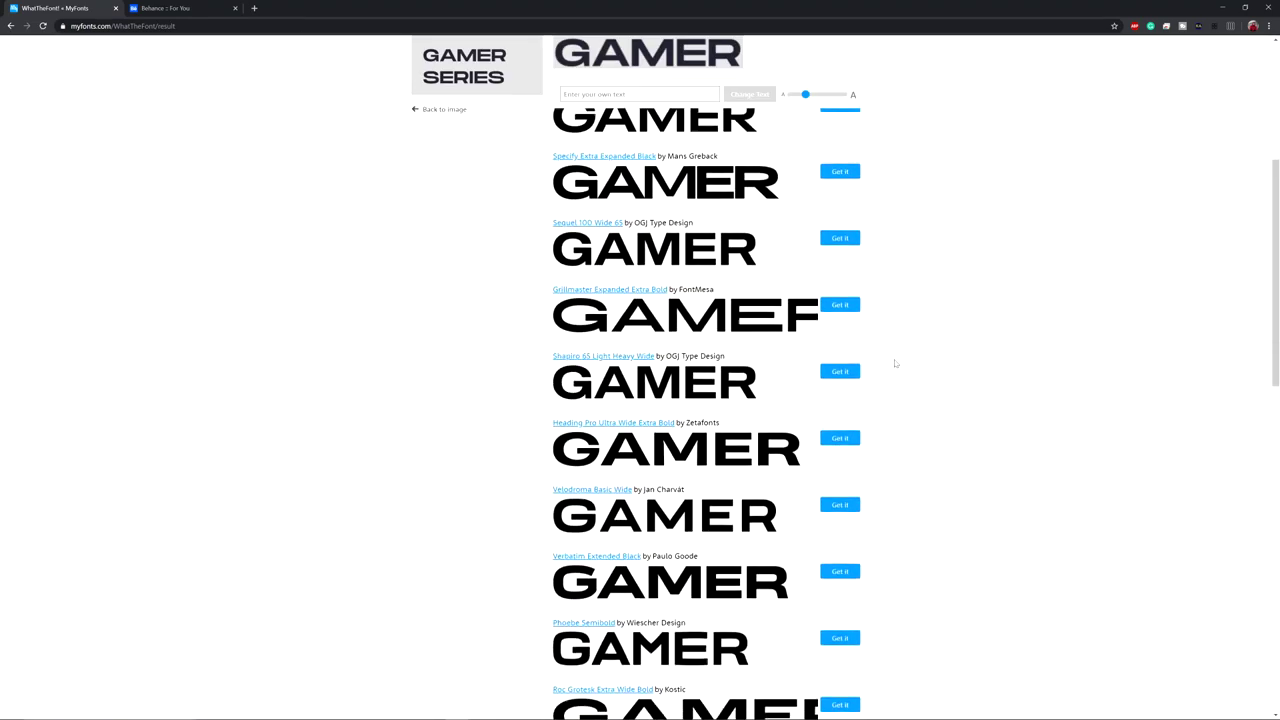
scroll(993, 478, up, 3)
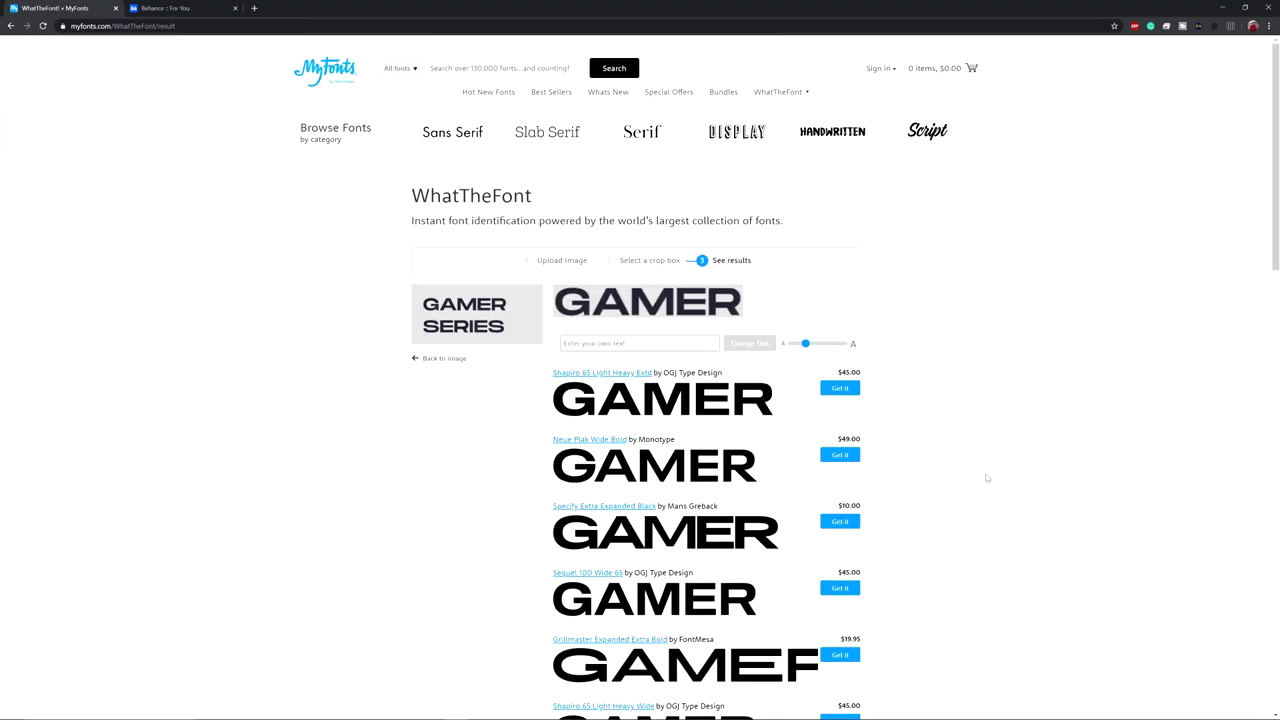
scroll(1115, 290, down, 4)
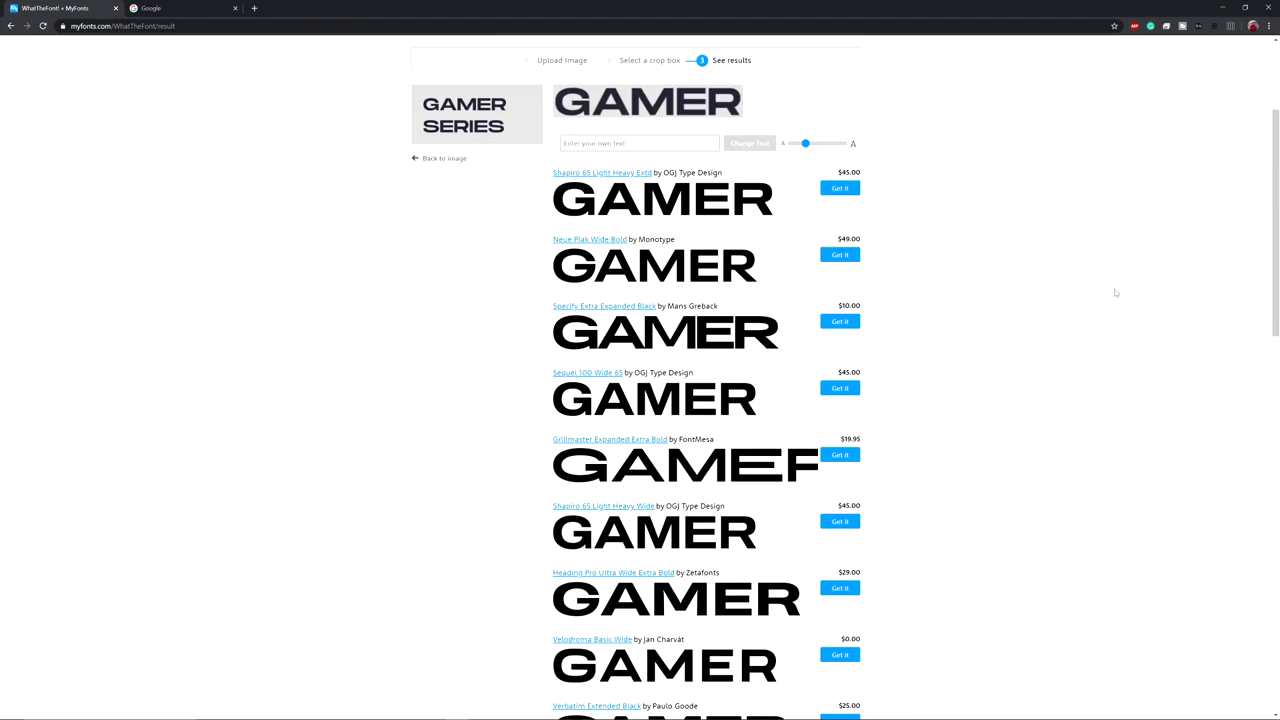
scroll(1115, 292, down, 2)
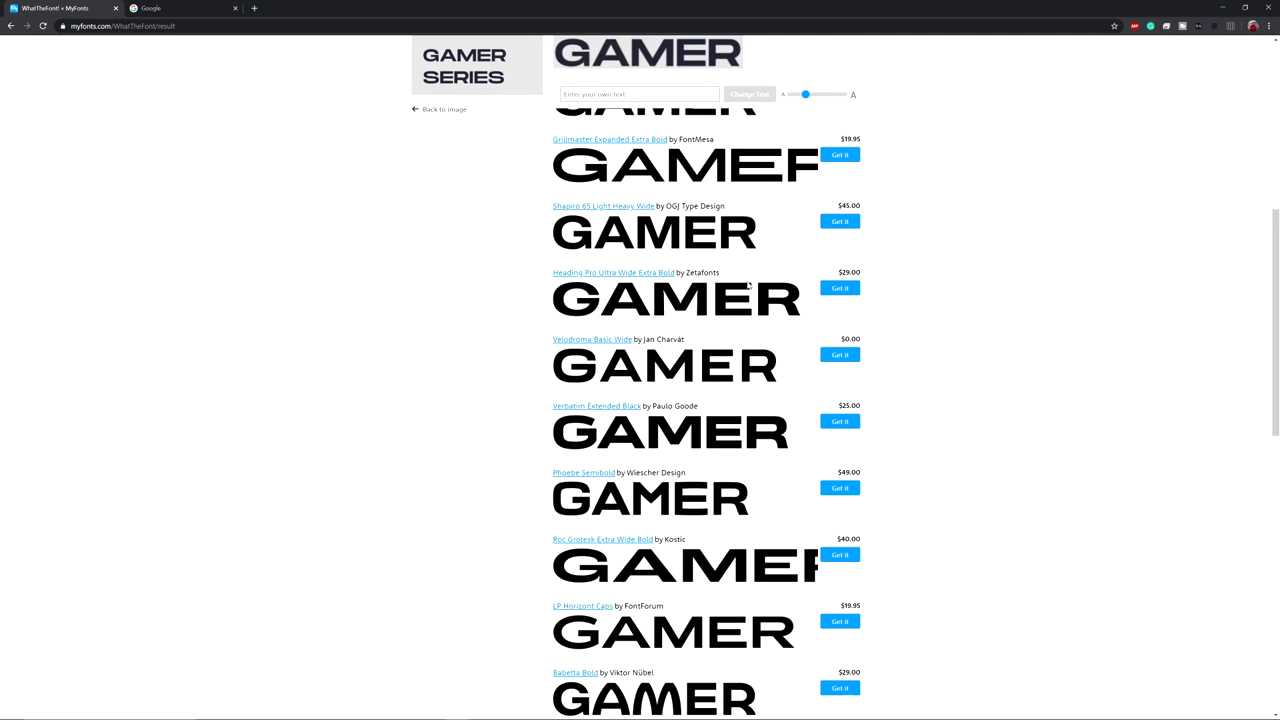
click(698, 306)
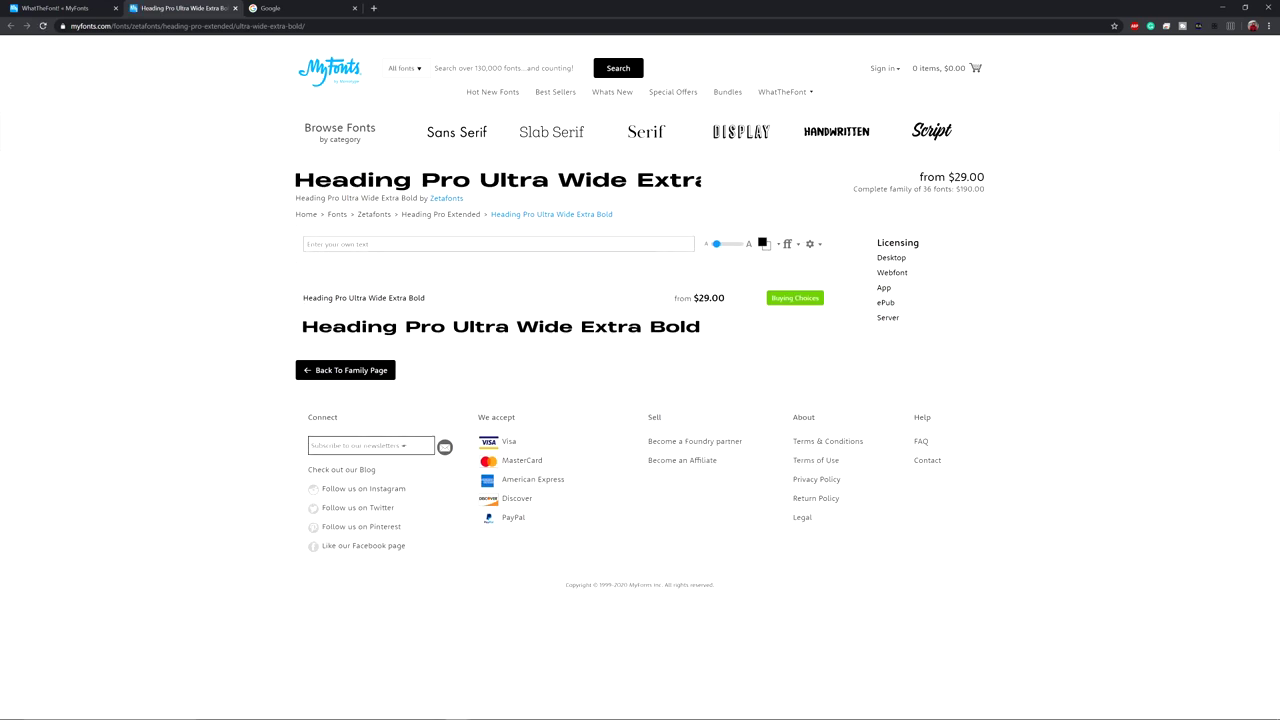
Google 'Heading Pro Ultra Wide Extra Bold free' using the copied font name
drag(304, 298, 424, 299)
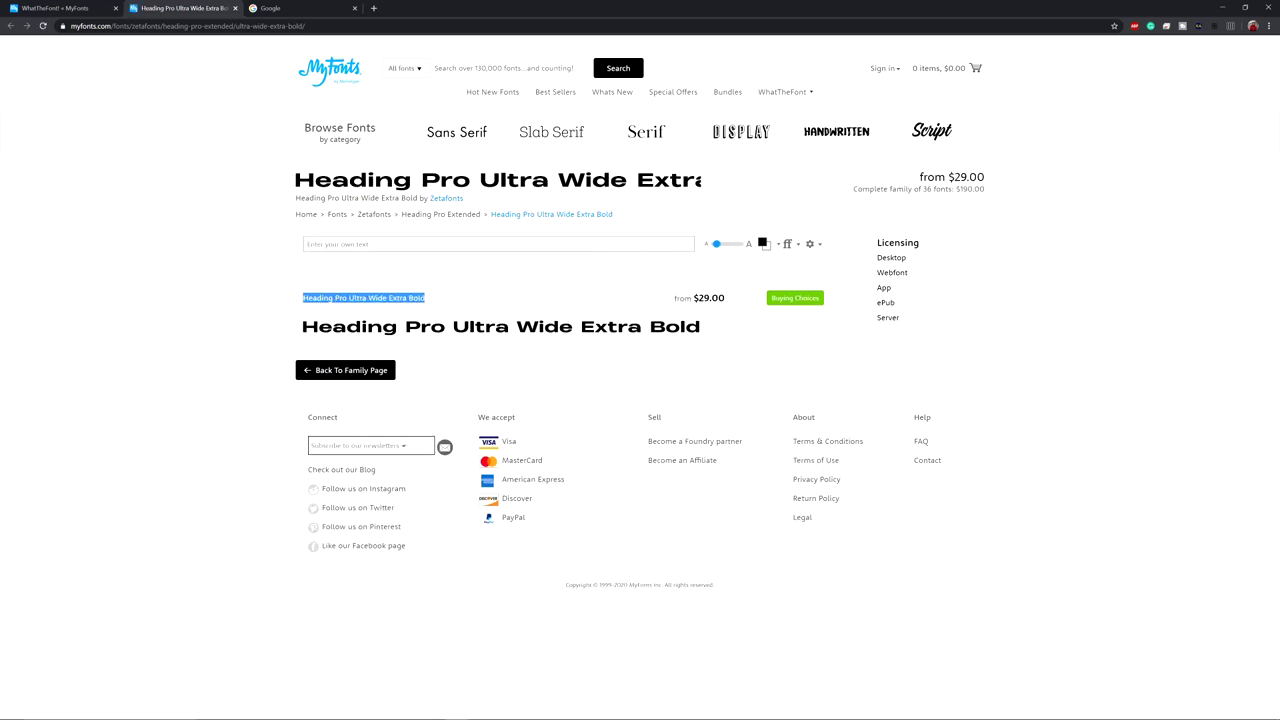
right_click(419, 298)
click(444, 306)
click(300, 8)
key(ctrl+v)
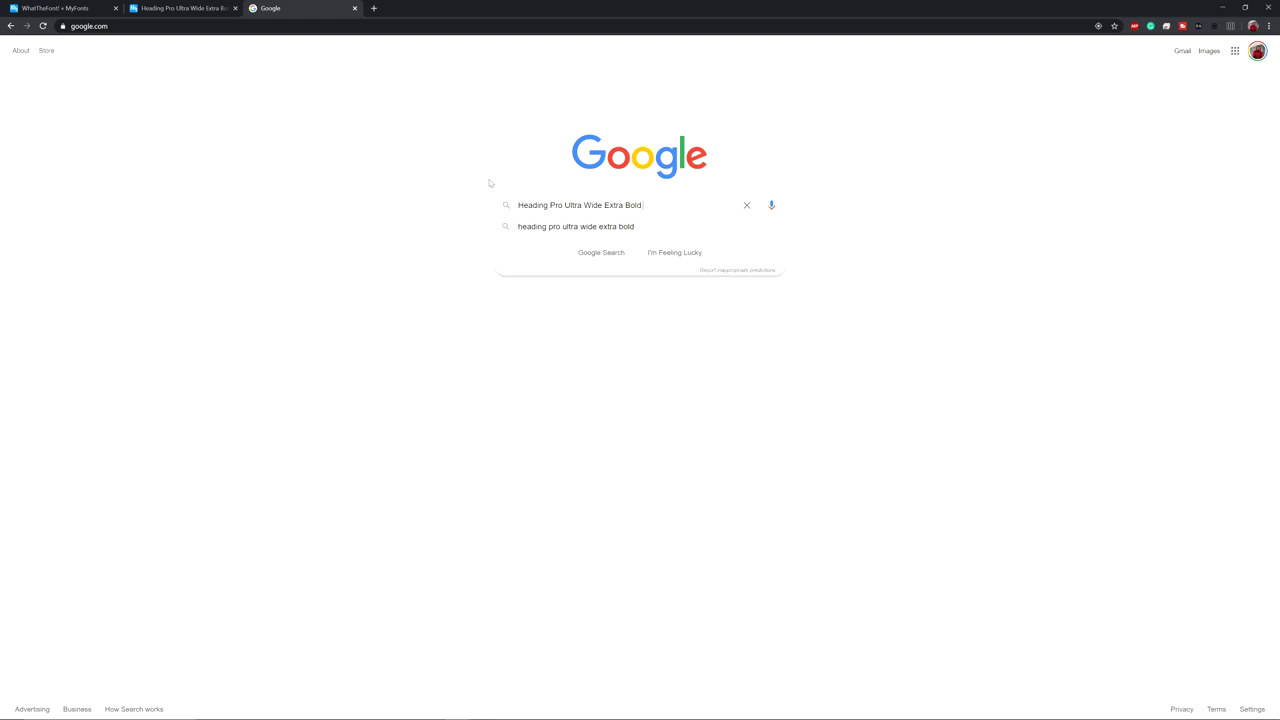
text(free)
key(Return)
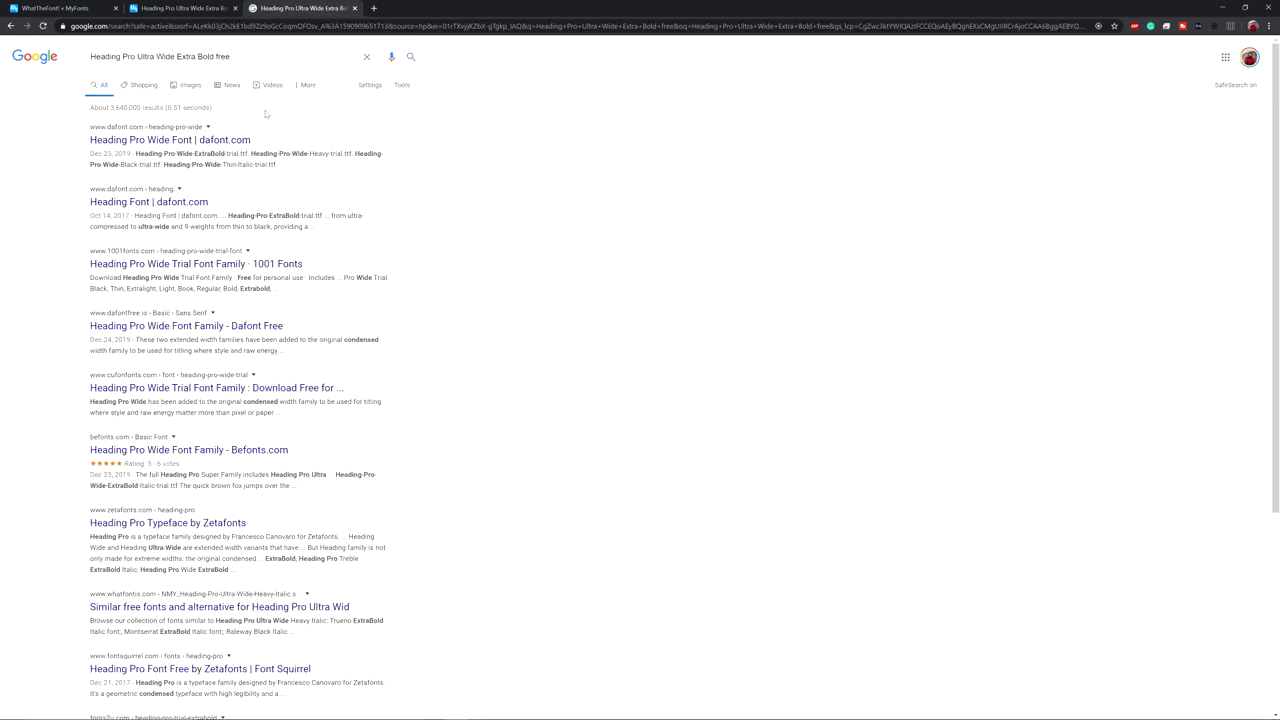
Open the dafont.com Heading Pro Wide result and download heading_pro_wide.zip
middle_click(135, 141)
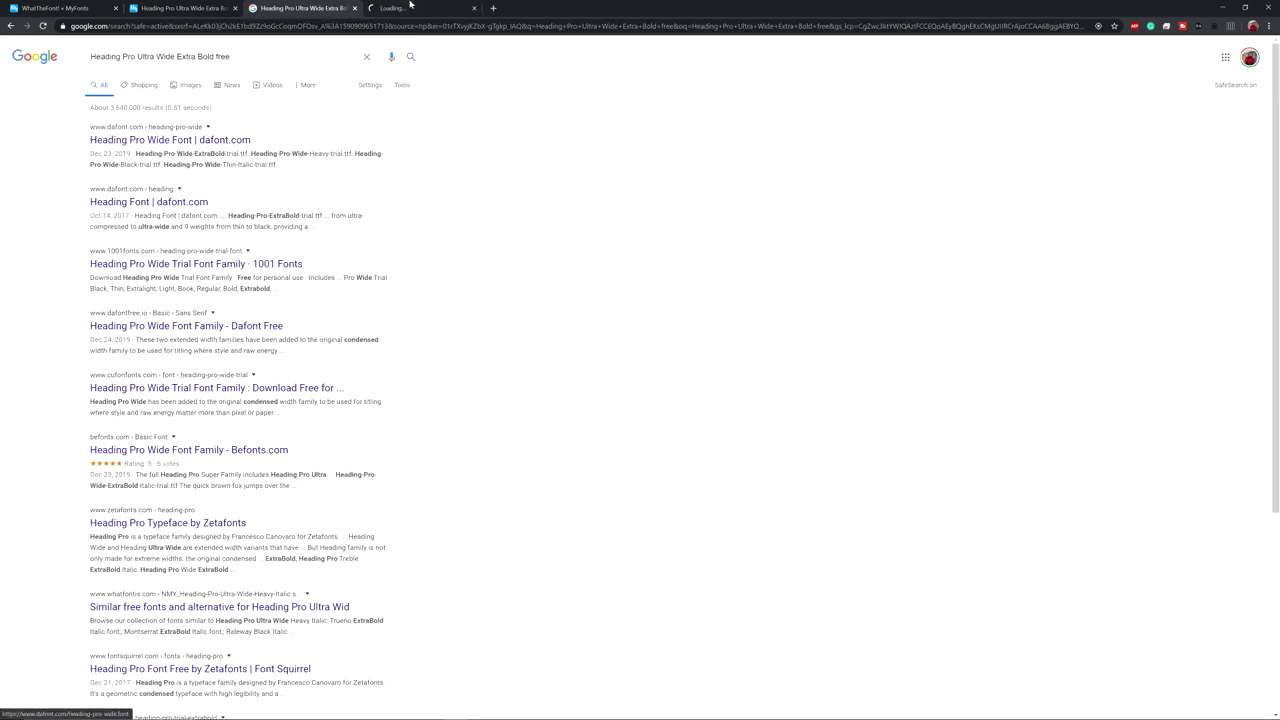
click(425, 7)
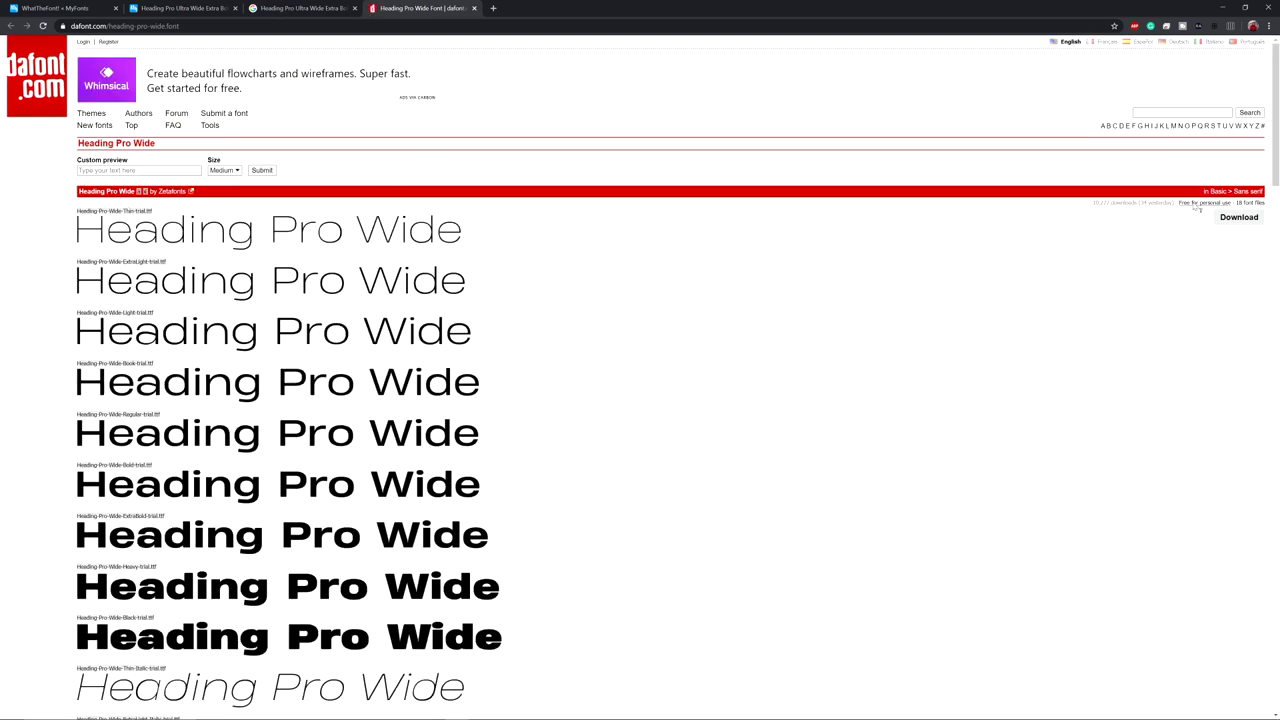
scroll(494, 283, down, 2)
scroll(243, 400, up, 2)
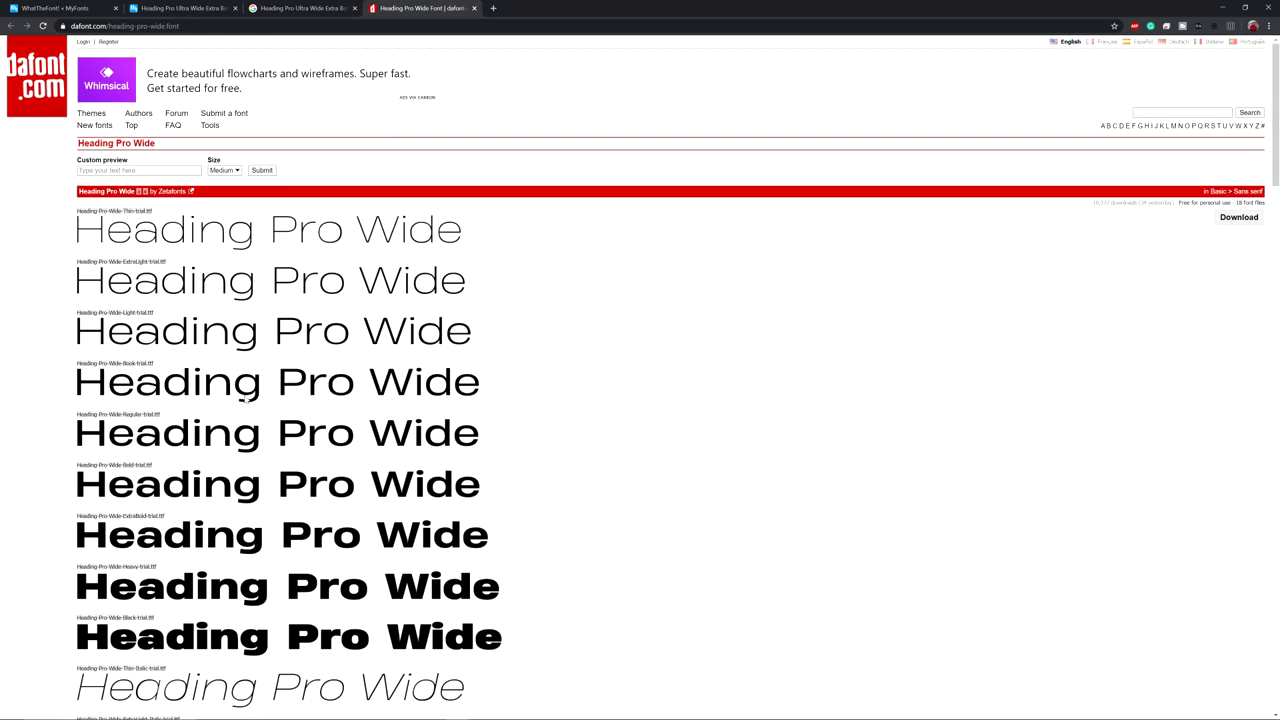
click(1236, 220)
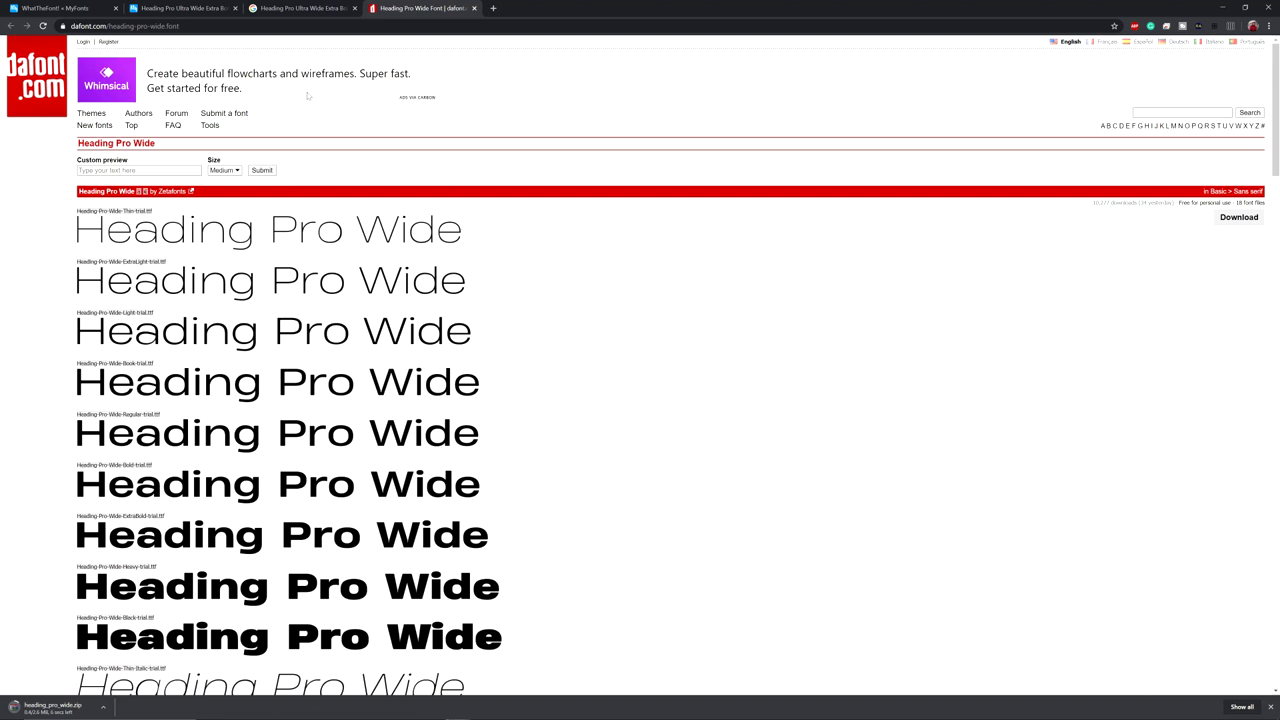